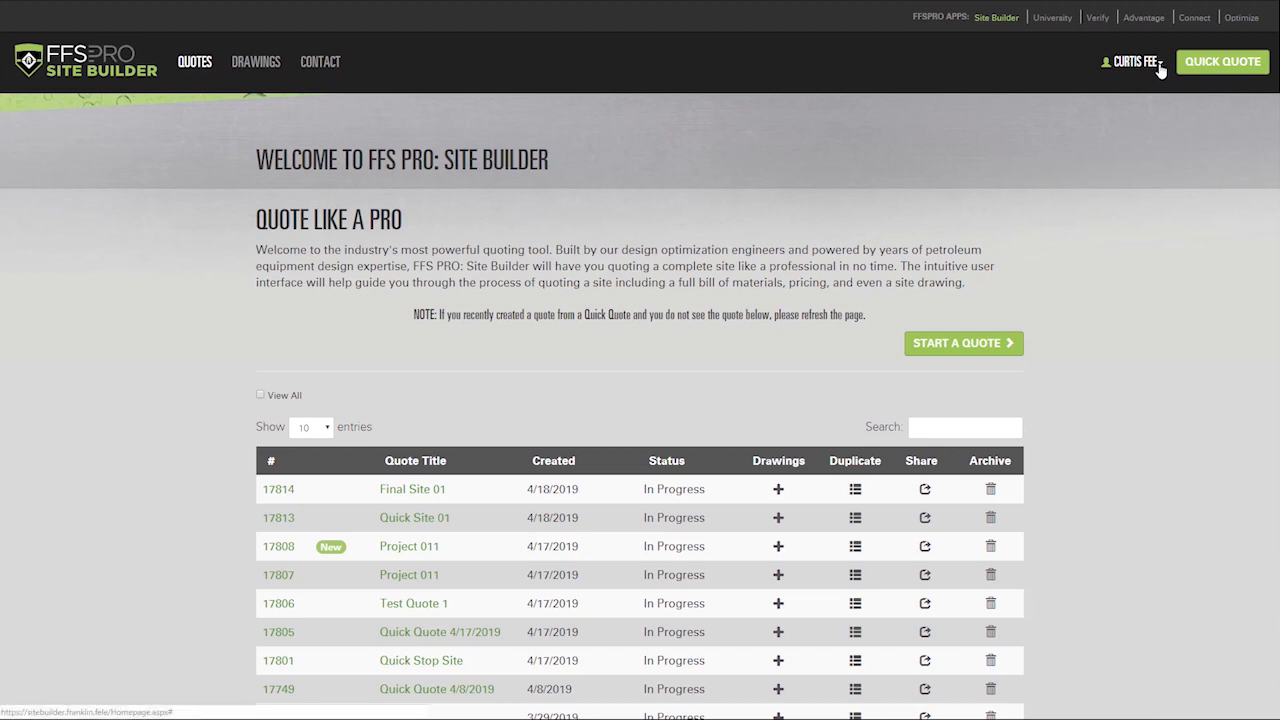
Step: Save quote preferences of English (Imperial), USD, UL, with power supply and pipework brand asked every time
click(1152, 63)
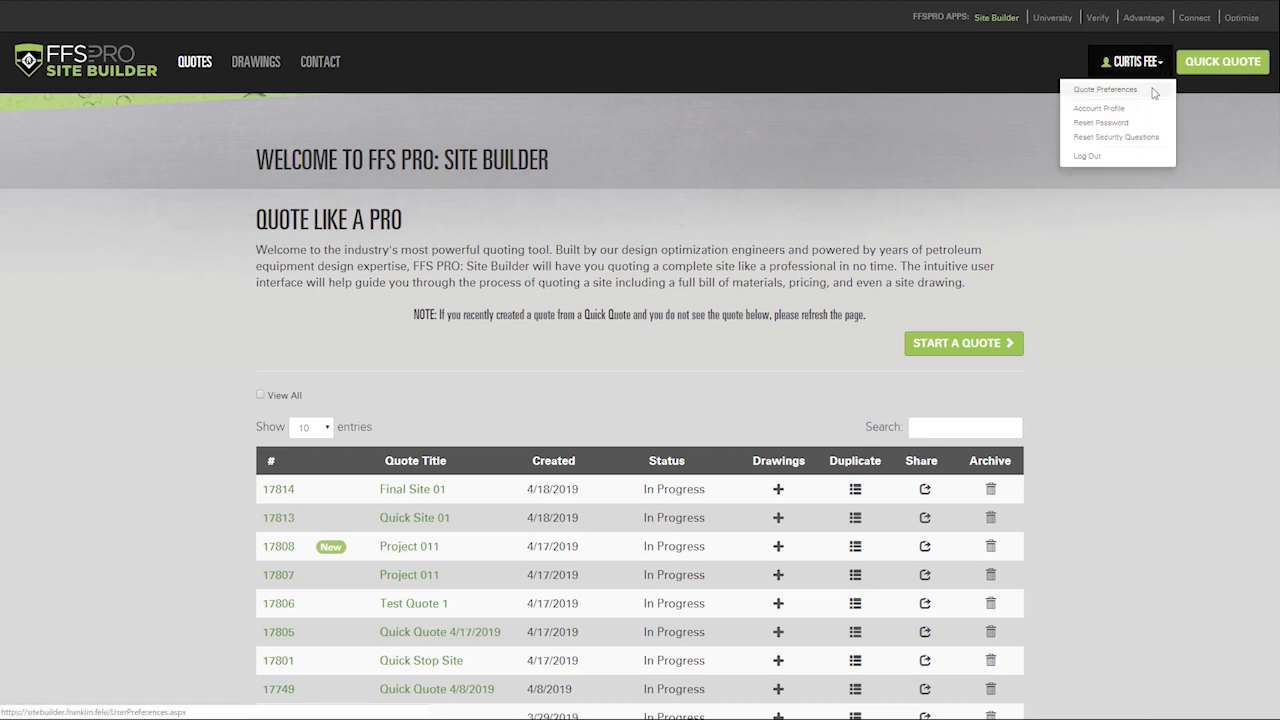
click(1152, 91)
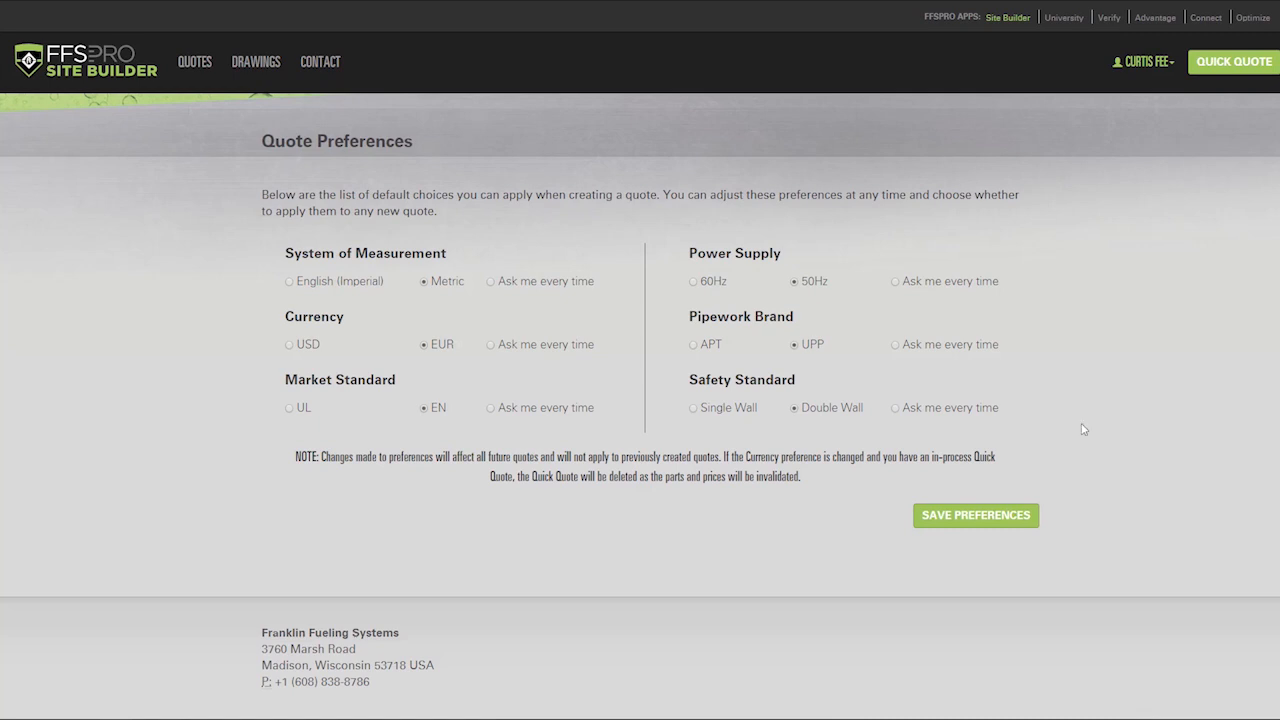
click(289, 282)
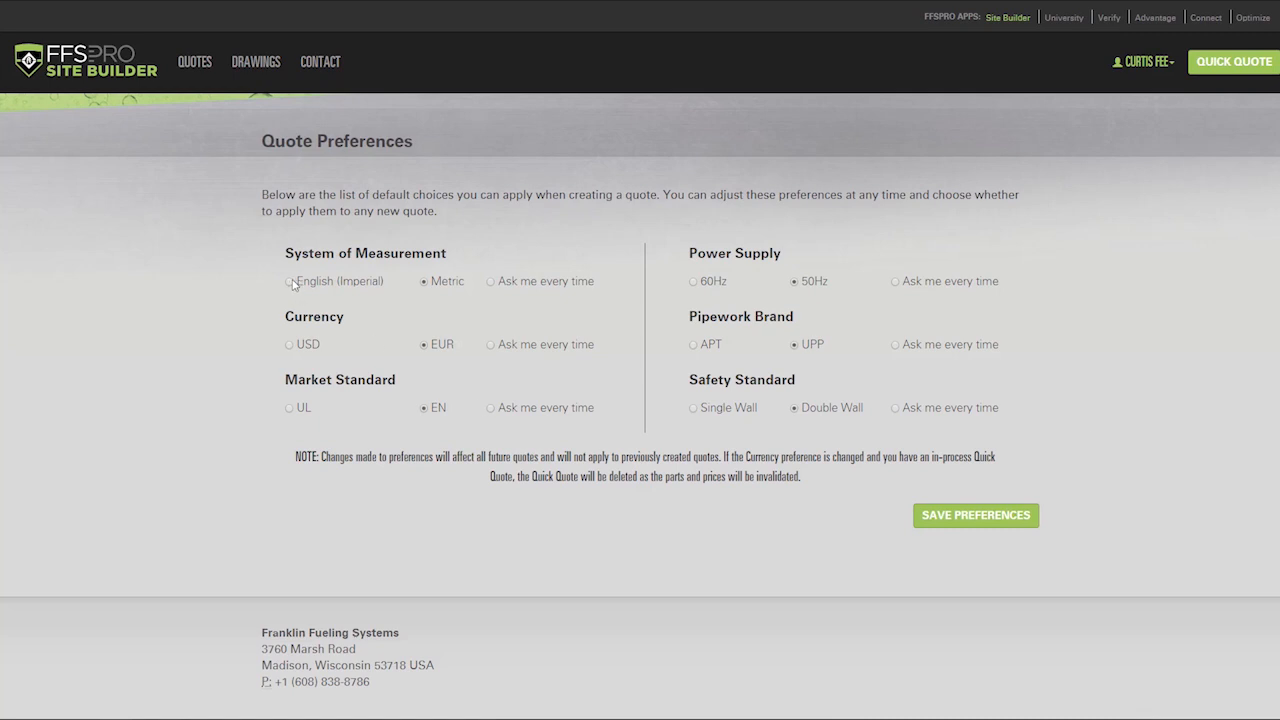
click(290, 346)
click(290, 409)
click(895, 283)
click(896, 346)
click(983, 518)
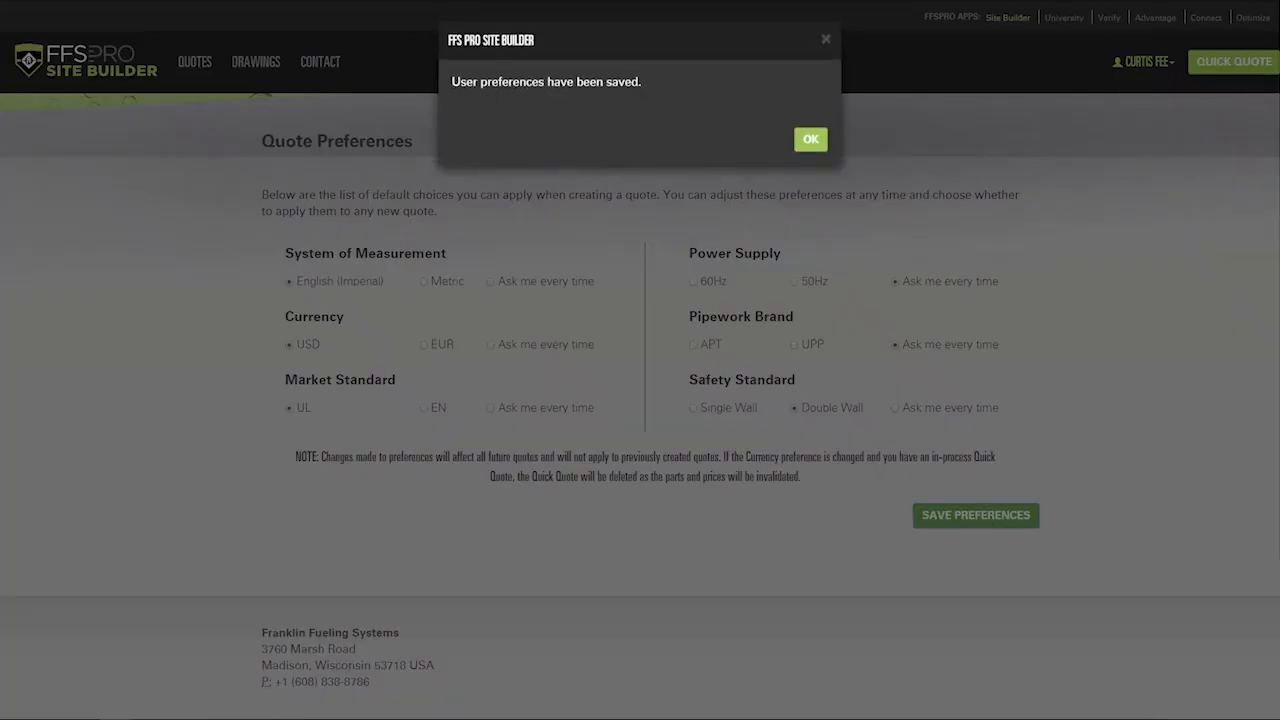
click(811, 140)
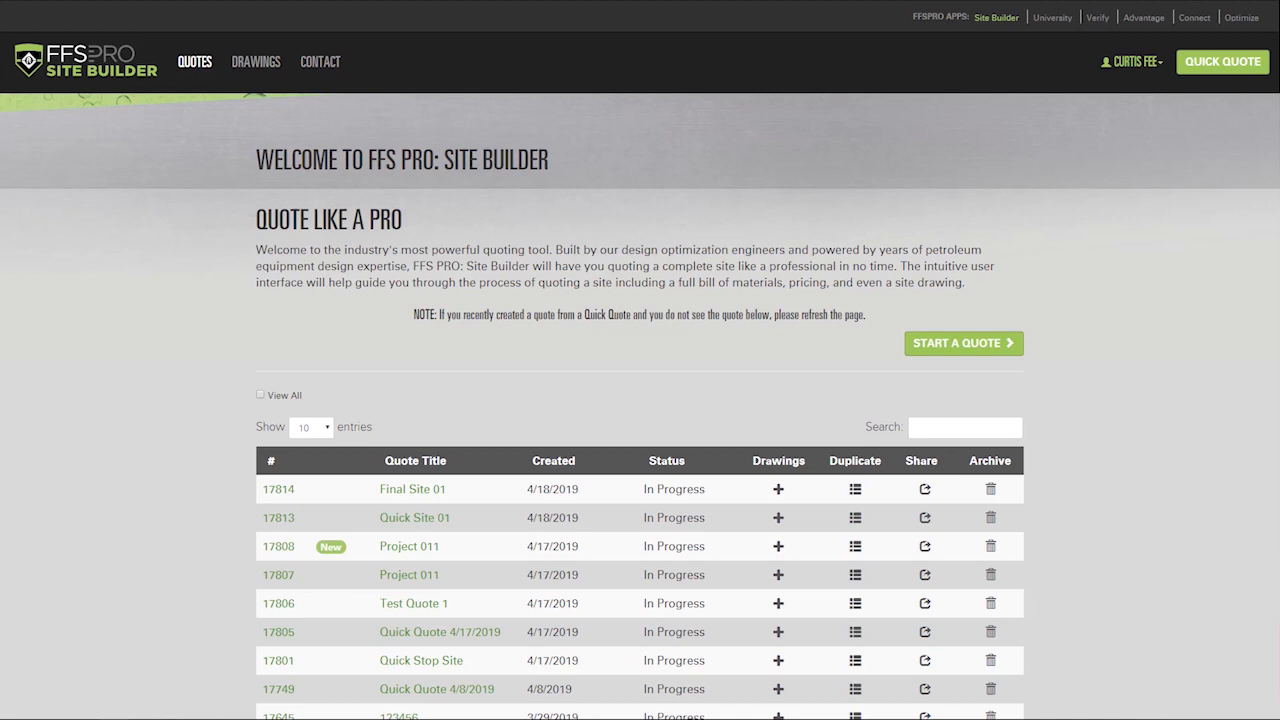
Step: Start a quick quote and add part FMP-LL3-101
click(1222, 61)
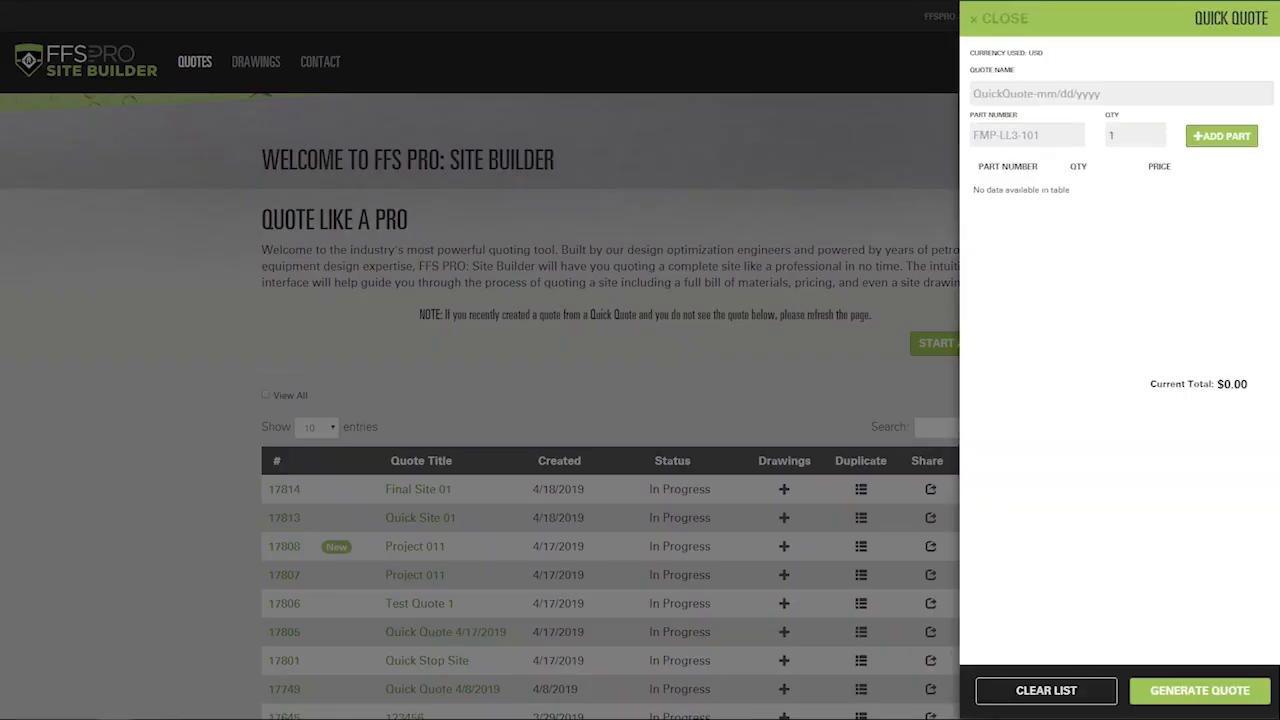
click(1020, 134)
text(FMP)
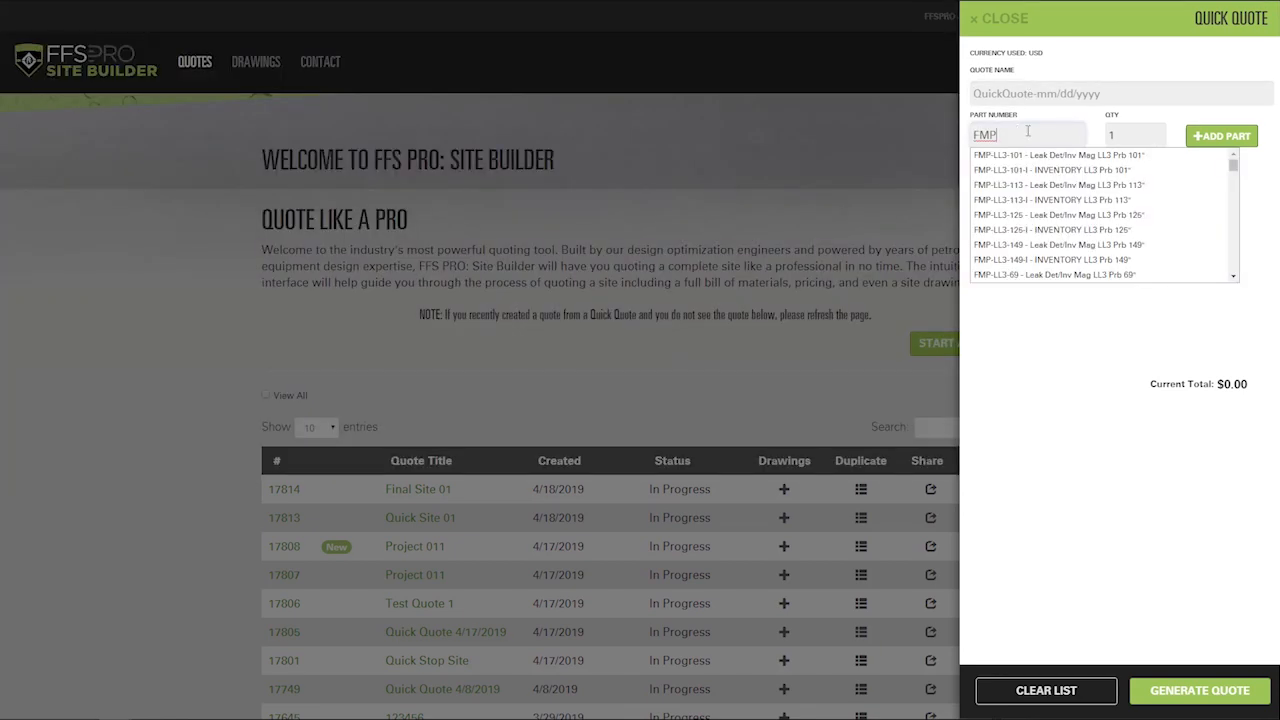
click(1067, 157)
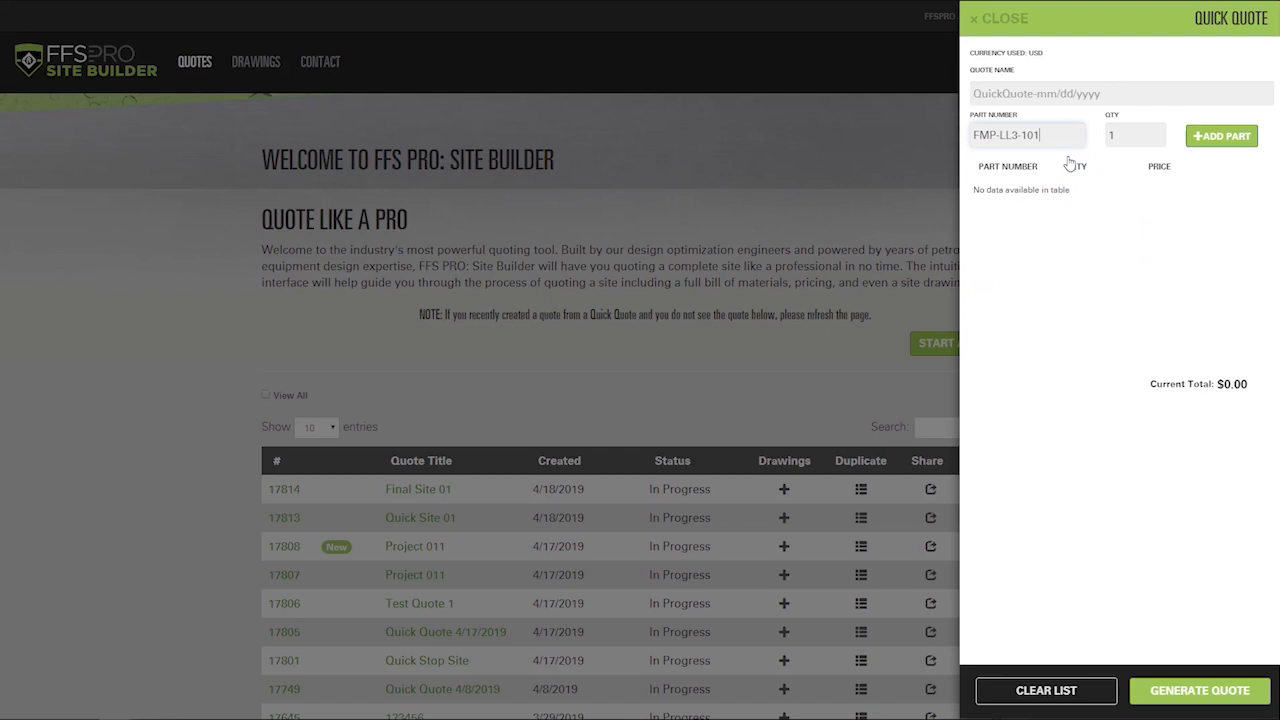
click(1215, 137)
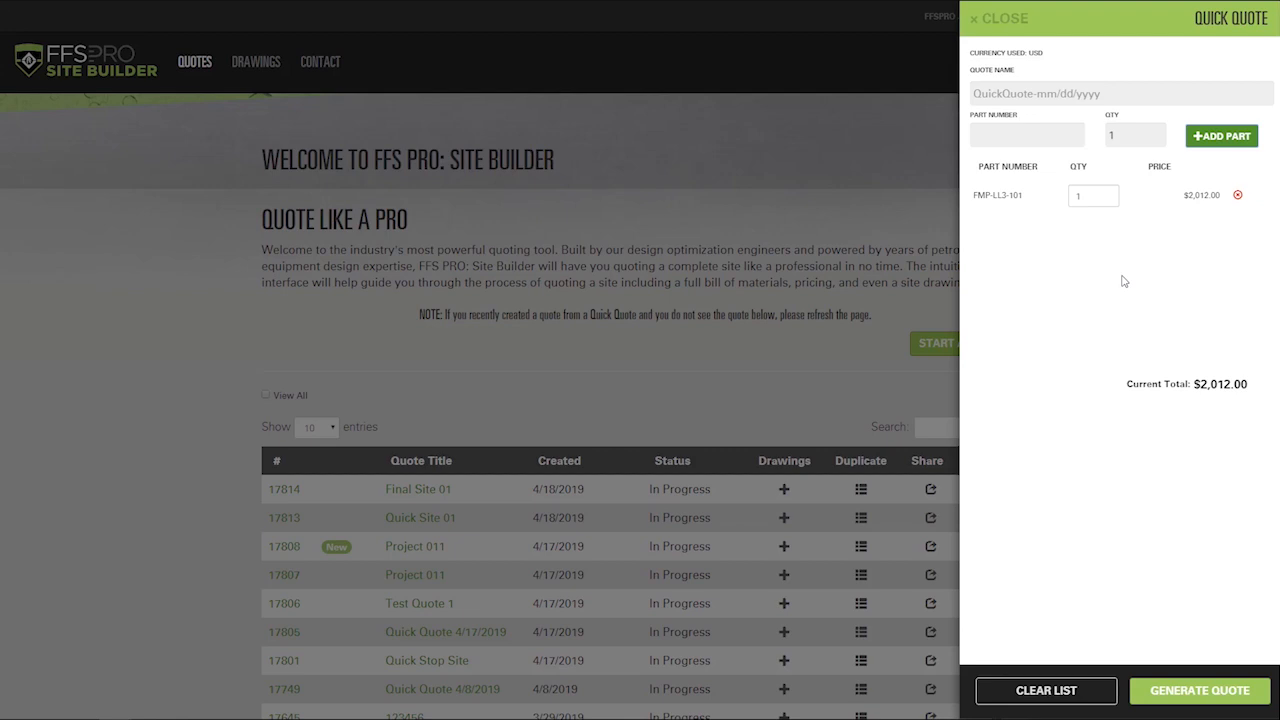
Step: Raise the FMP-LL3-101 quantity to 4, then remove the part from the list
click(1107, 194)
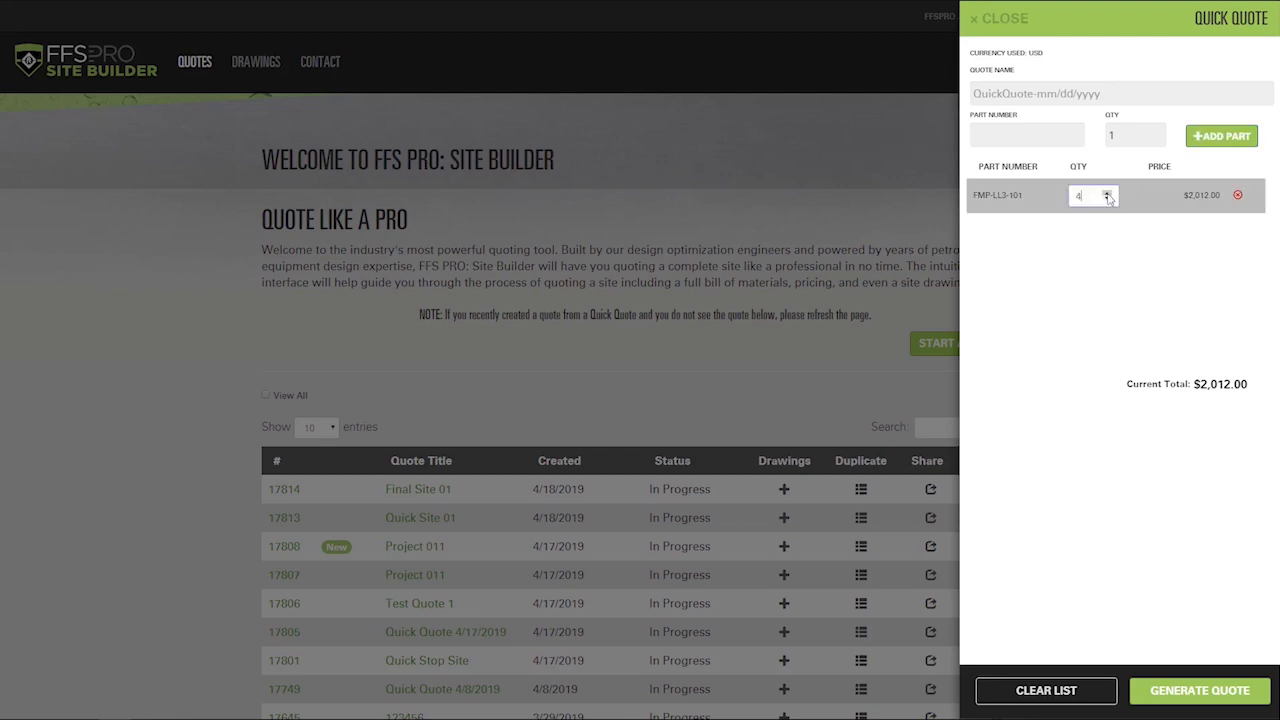
click(1118, 263)
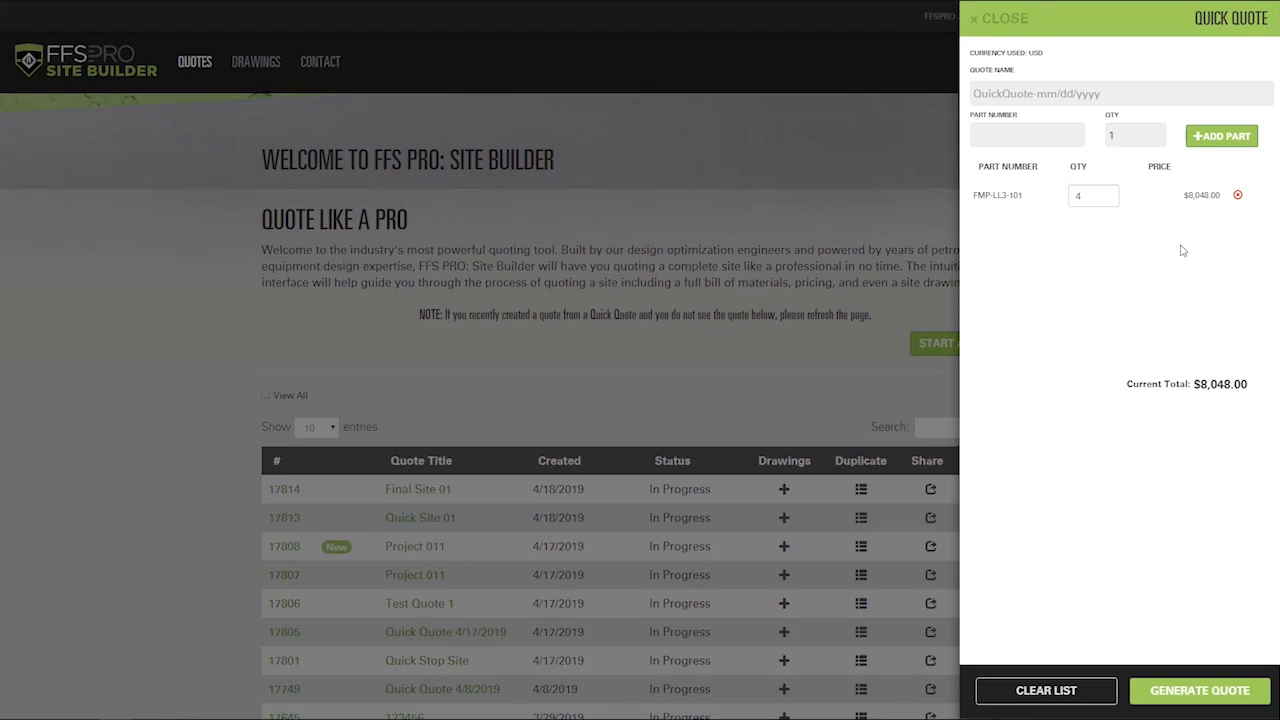
click(1238, 196)
click(1068, 136)
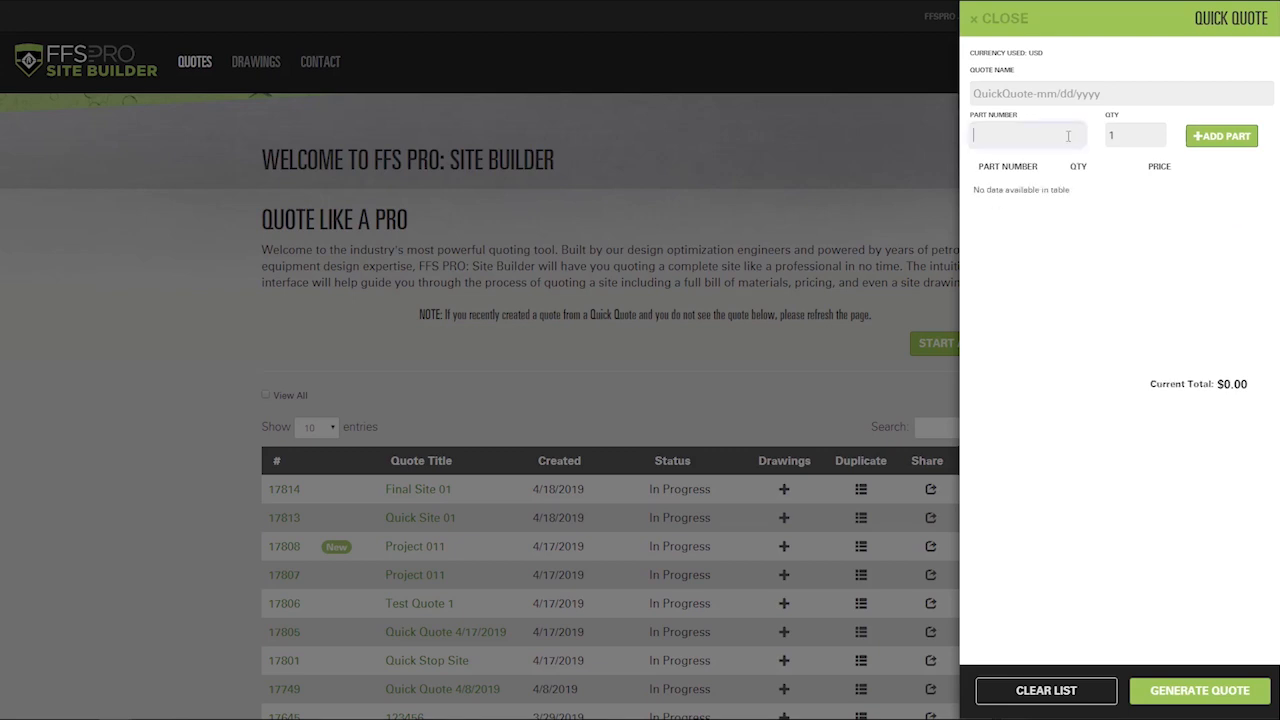
Step: Add part FMP-LL3-113 to the quick quote
text(FMP)
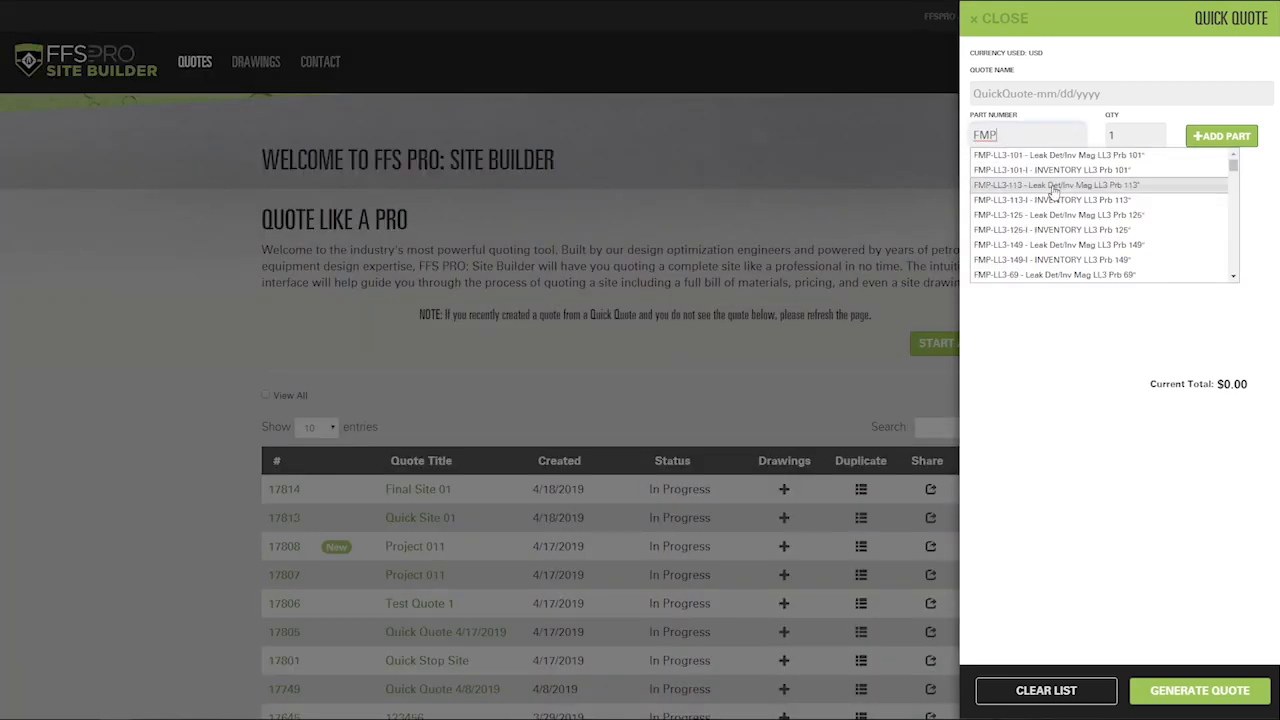
click(1053, 188)
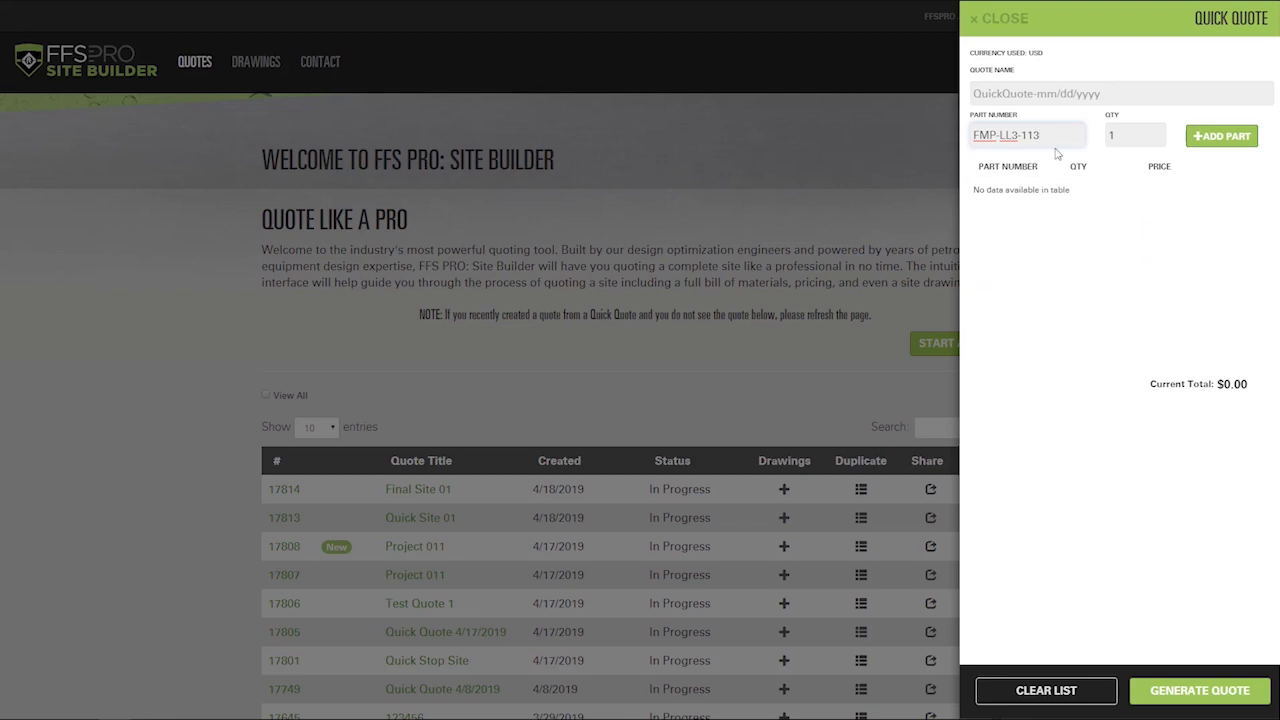
click(1228, 140)
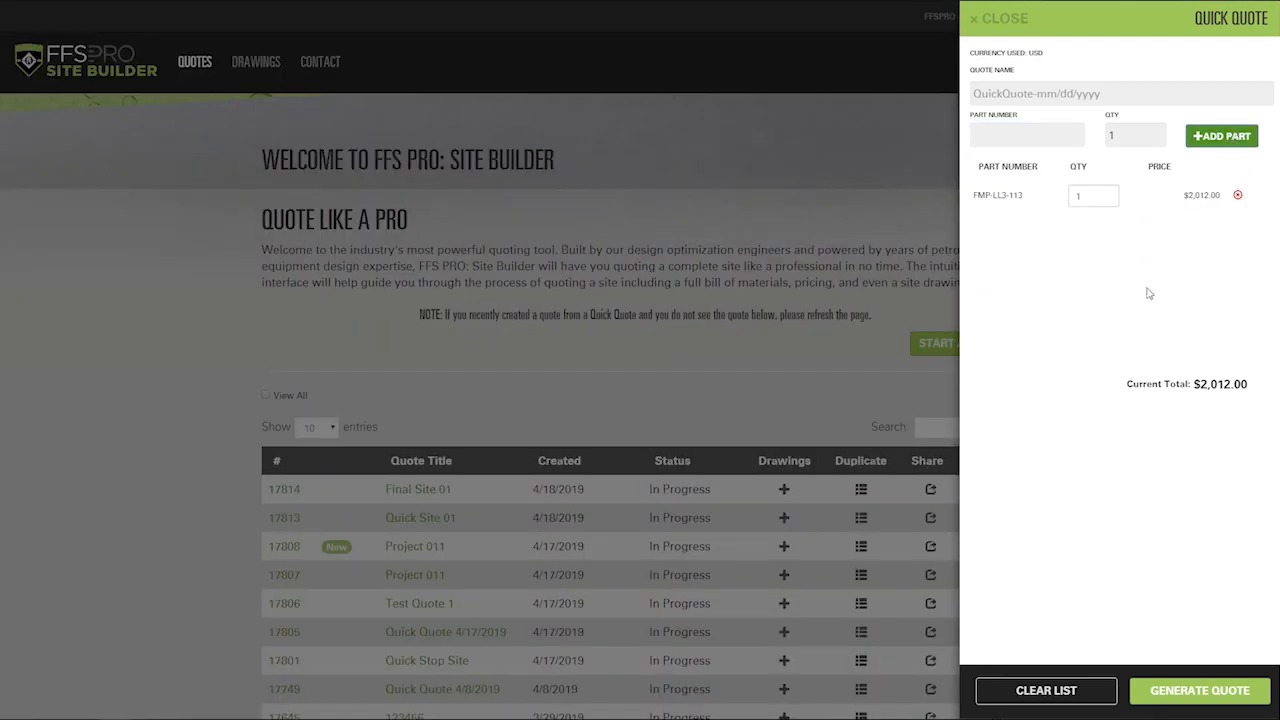
Step: Close and reopen the Quick Quote panel, then clear all parts from the list
drag(1052, 60, 971, 57)
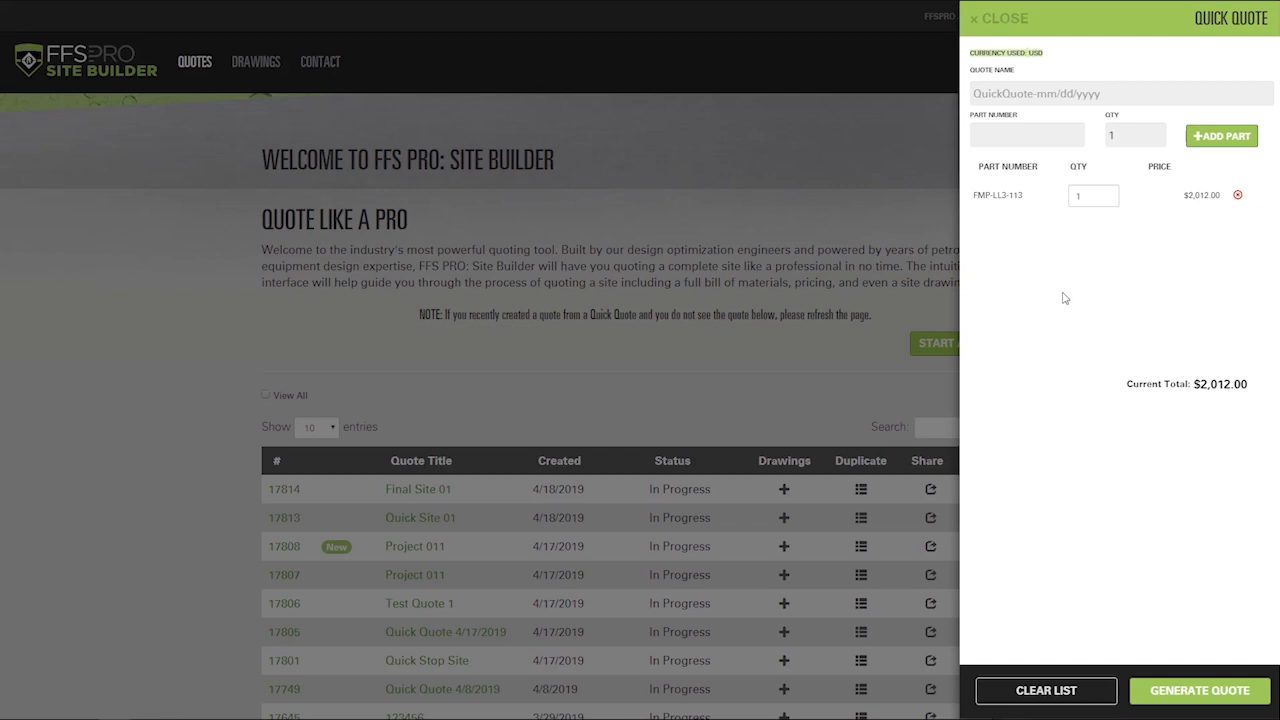
click(1000, 18)
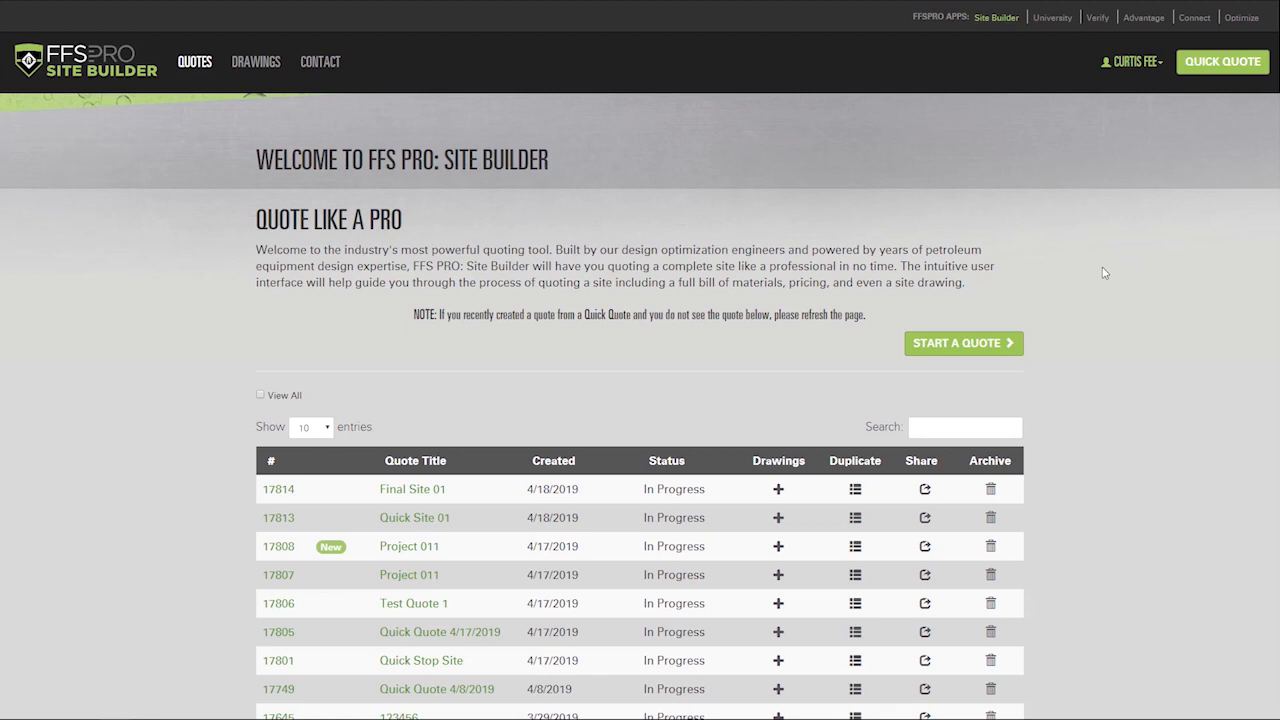
click(1207, 66)
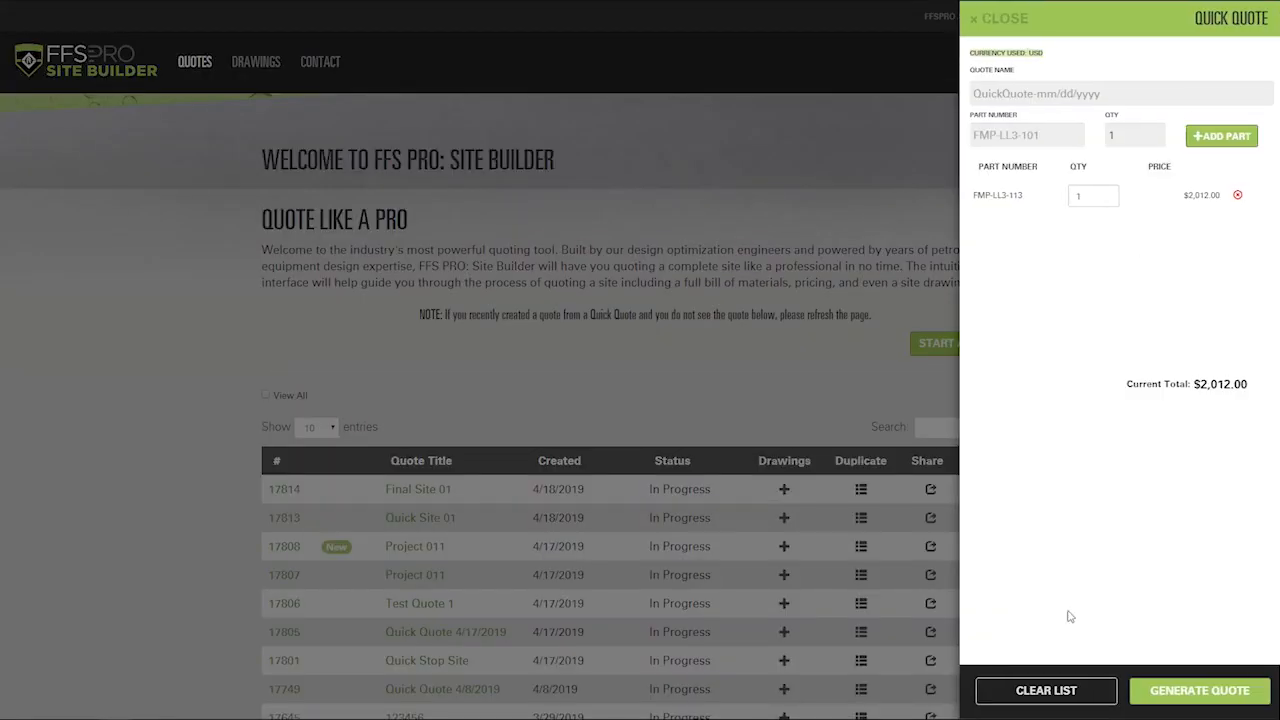
click(1046, 691)
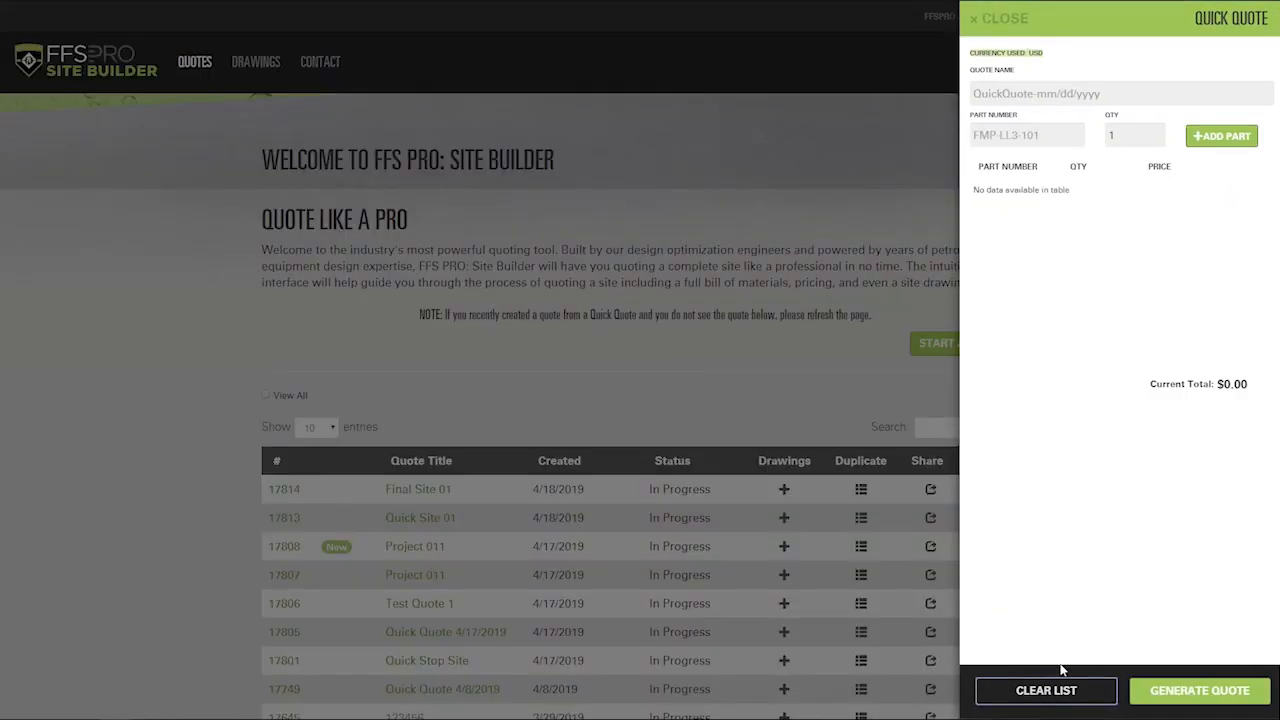
Step: Add parts FMP-LL3-125-I and OCH-1400-T to the quick quote
click(1048, 134)
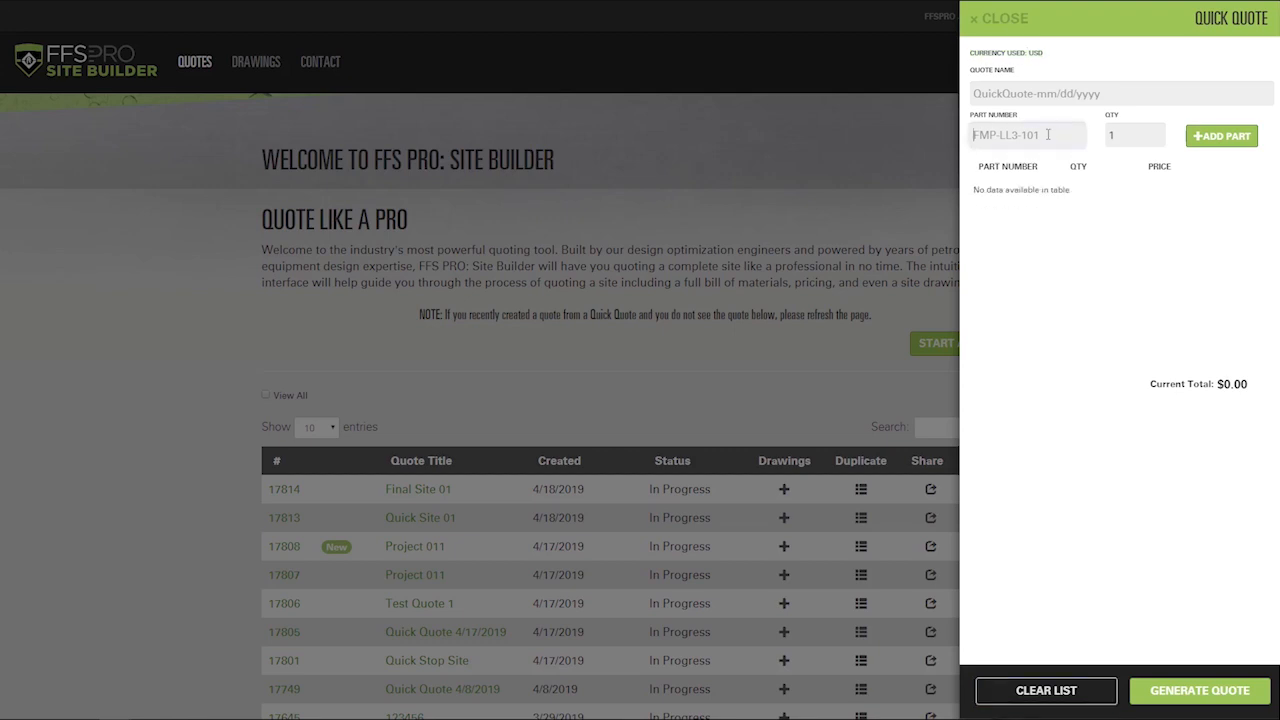
text(FMP)
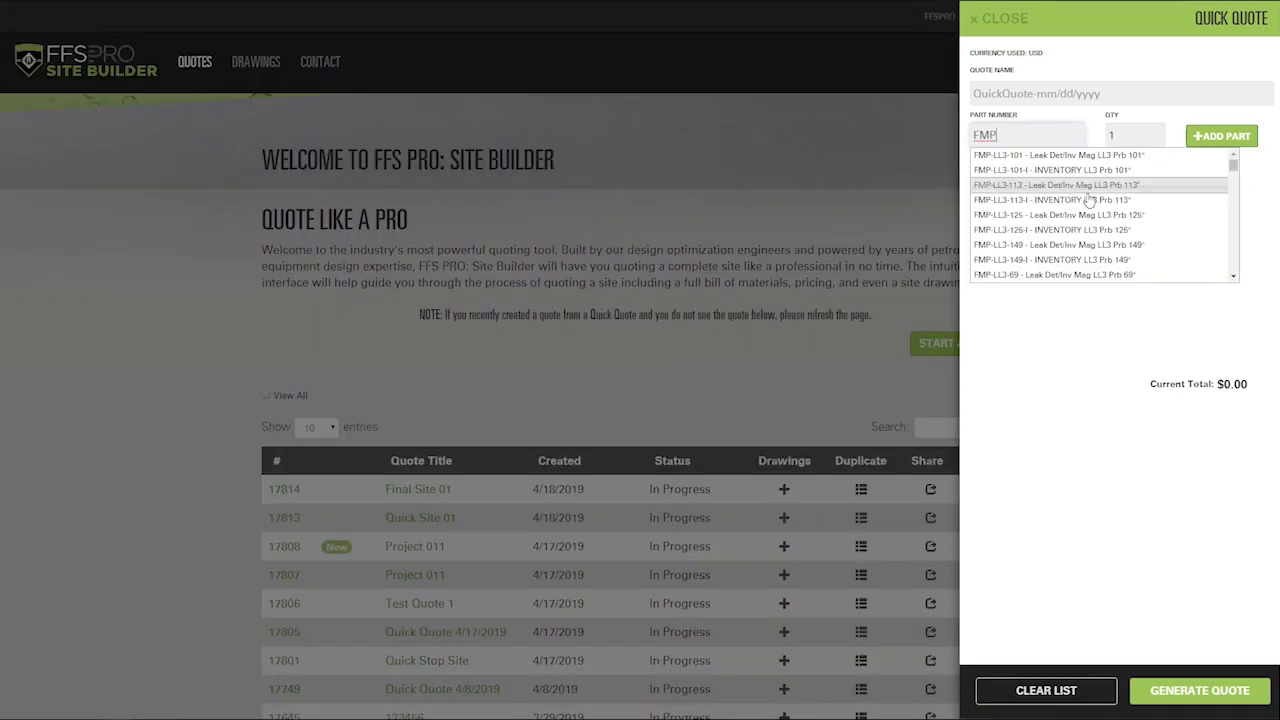
click(1090, 229)
click(1216, 140)
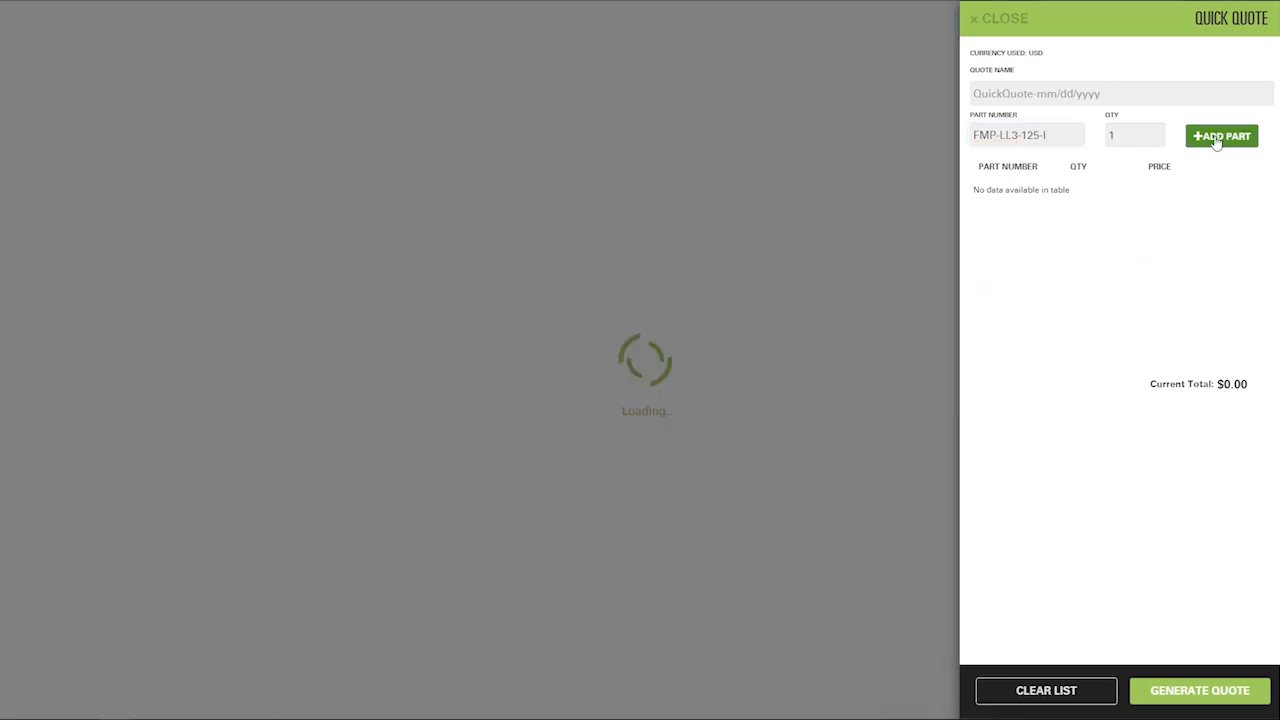
click(1061, 127)
text(OCH)
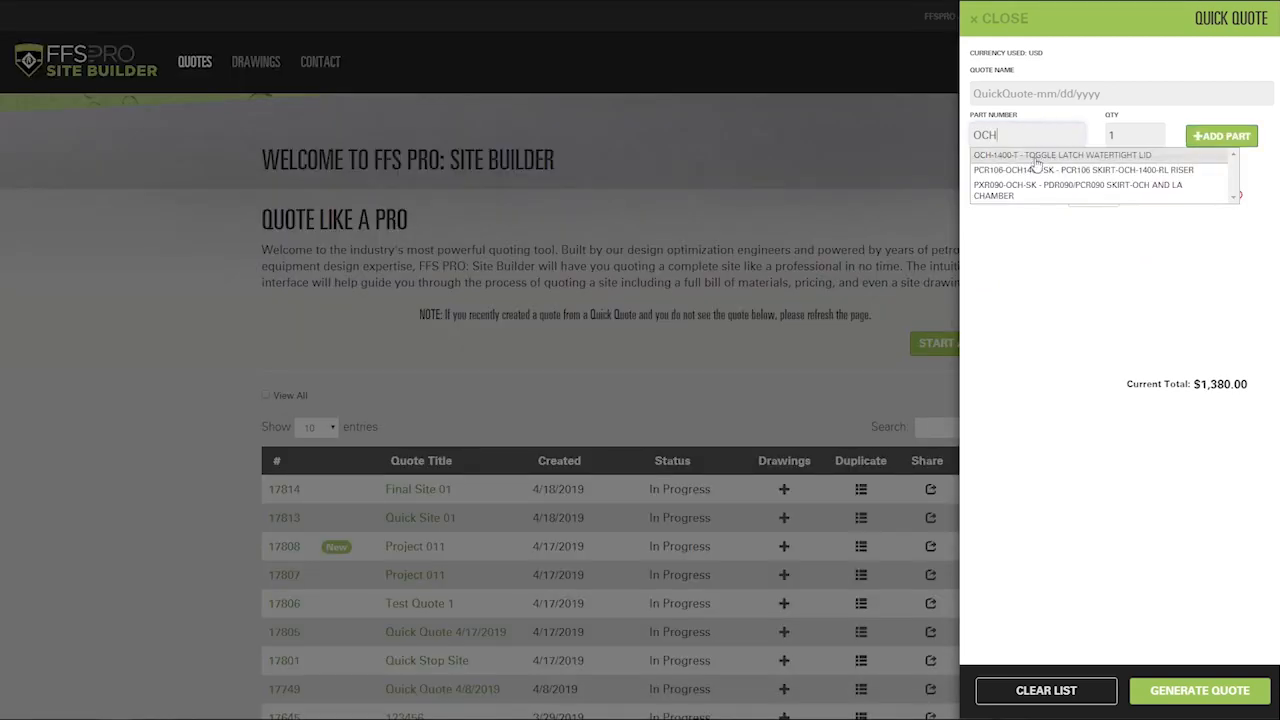
click(1037, 163)
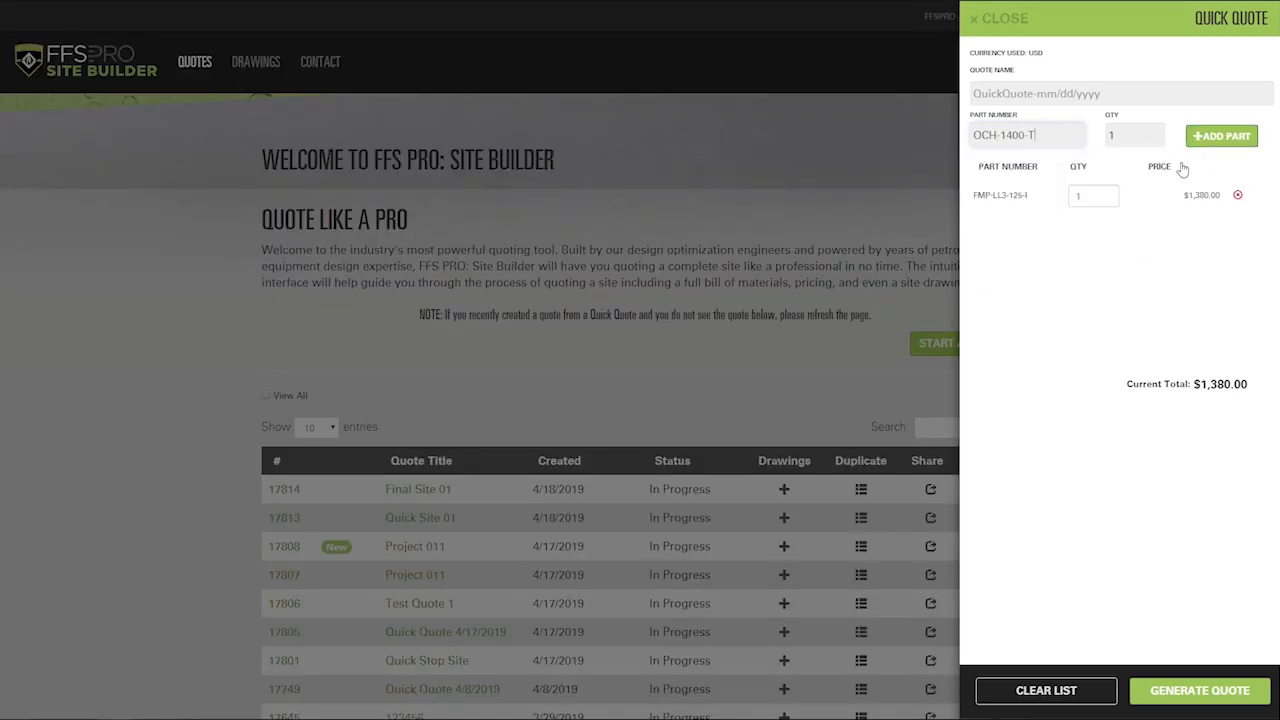
click(1197, 137)
Step: Add four of part 001-090-006 and name the quote 'Test Quote 01'
click(1015, 131)
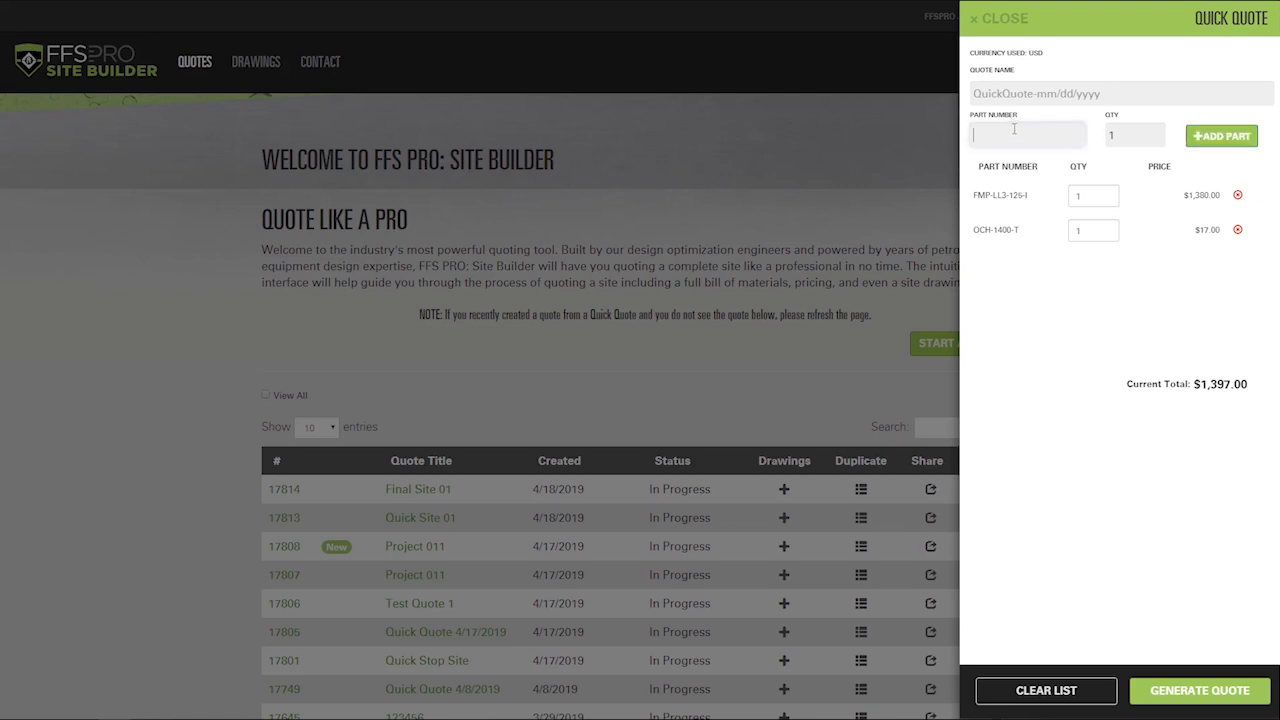
text(0909)
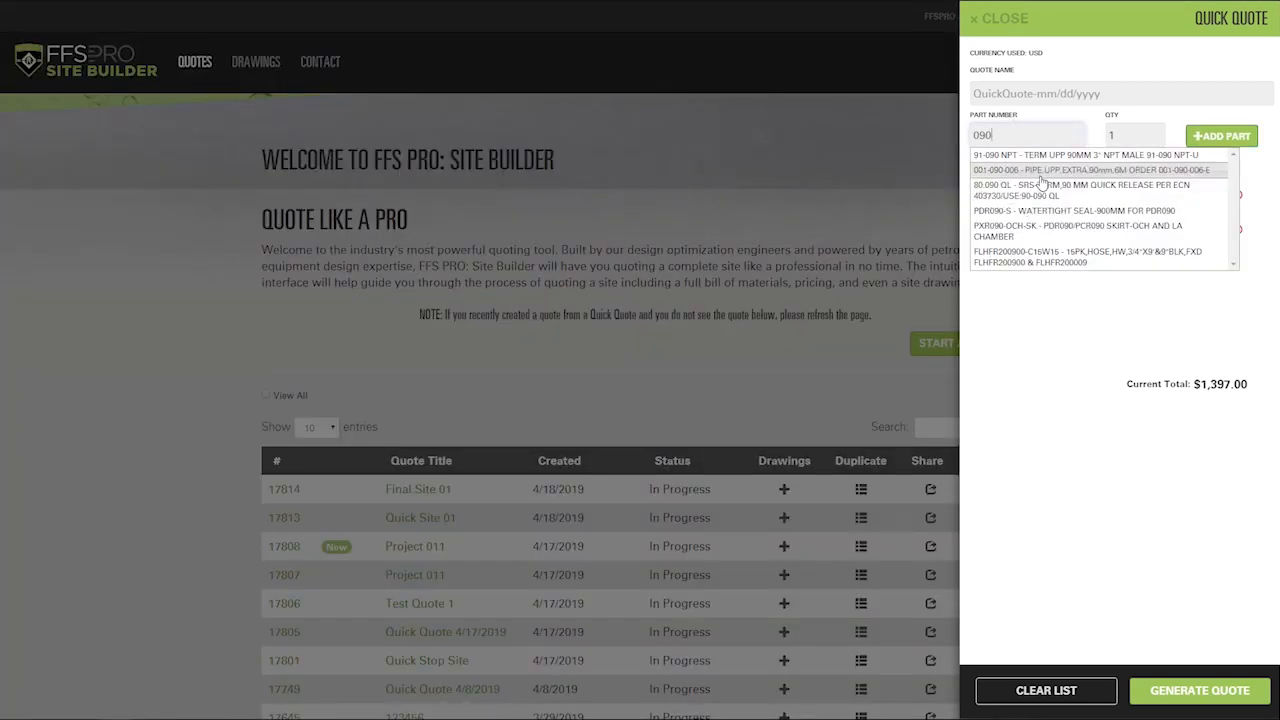
click(1040, 171)
triple_click(1157, 131)
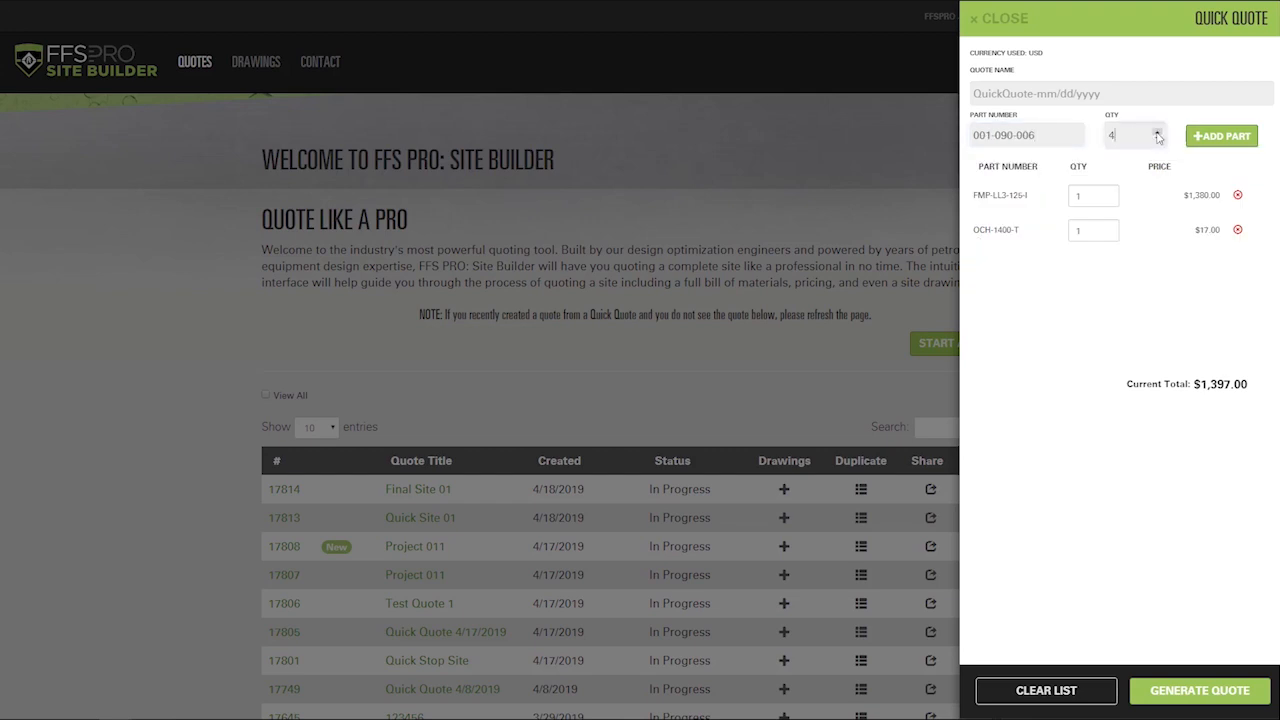
click(1234, 142)
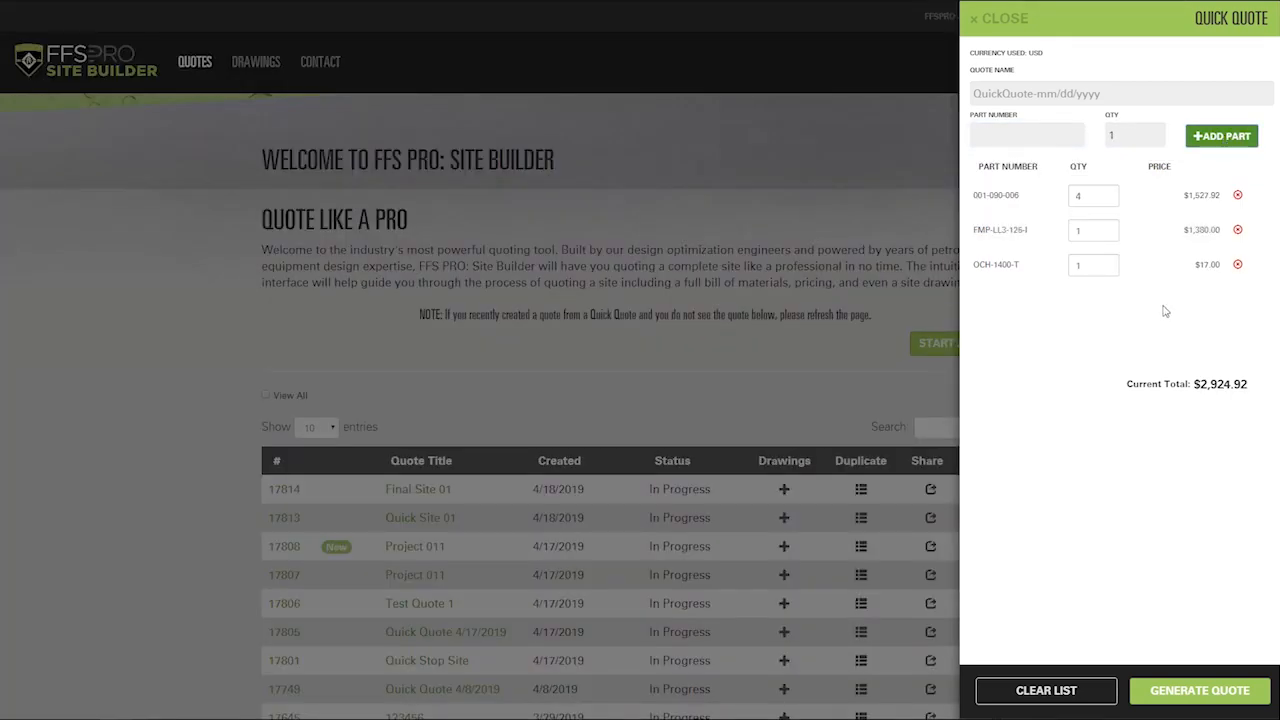
click(1112, 90)
text(Te)
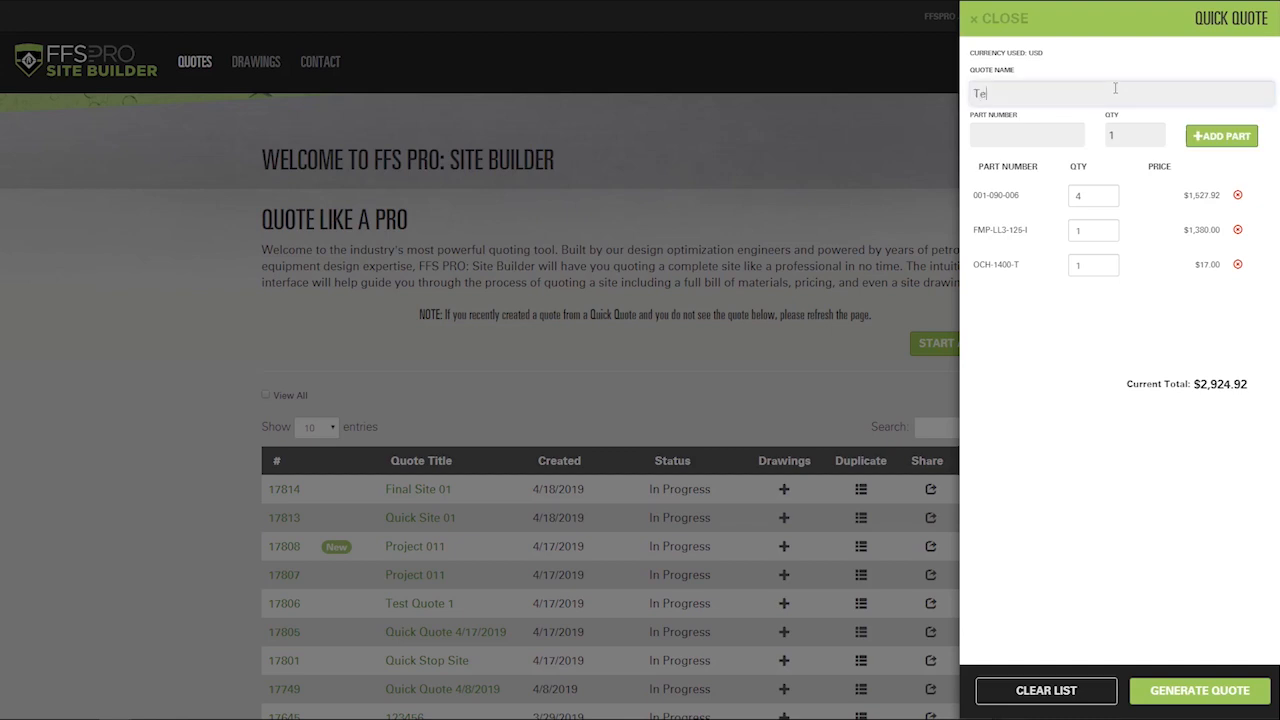
text(st Quote 01)
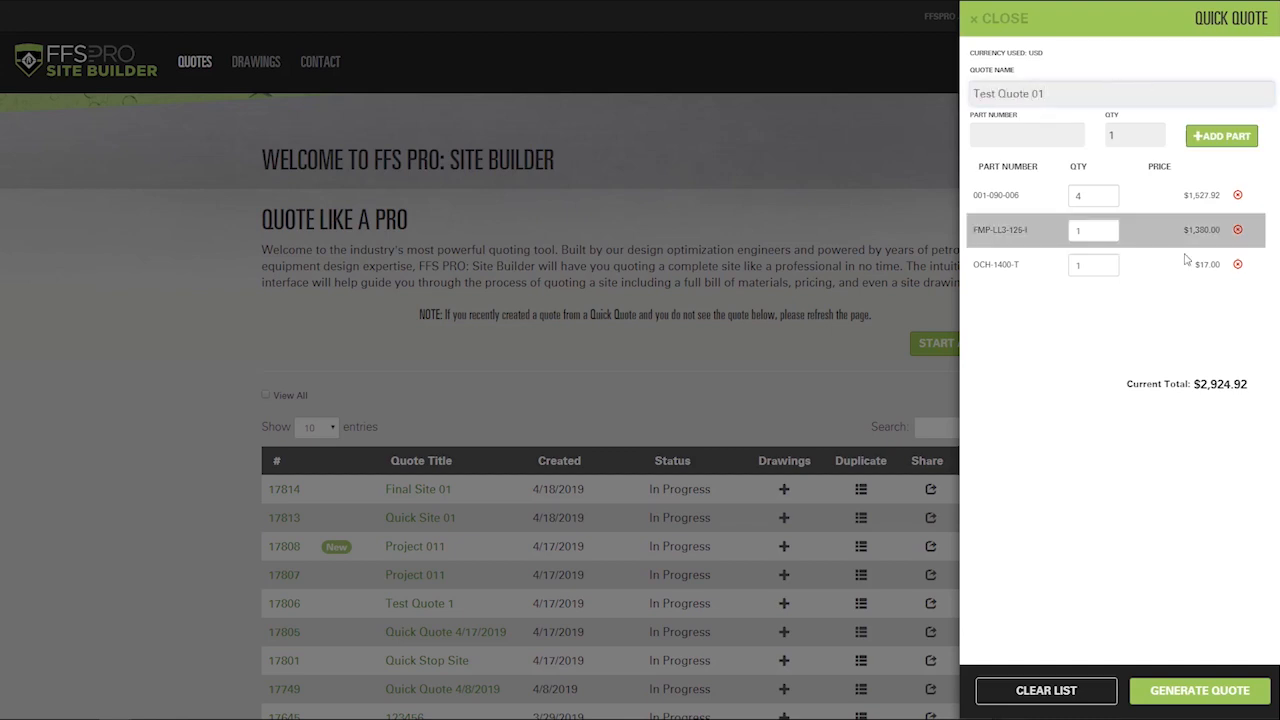
Step: Generate Test Quote 01, then open its Quote Progress page from the quote list
click(1195, 690)
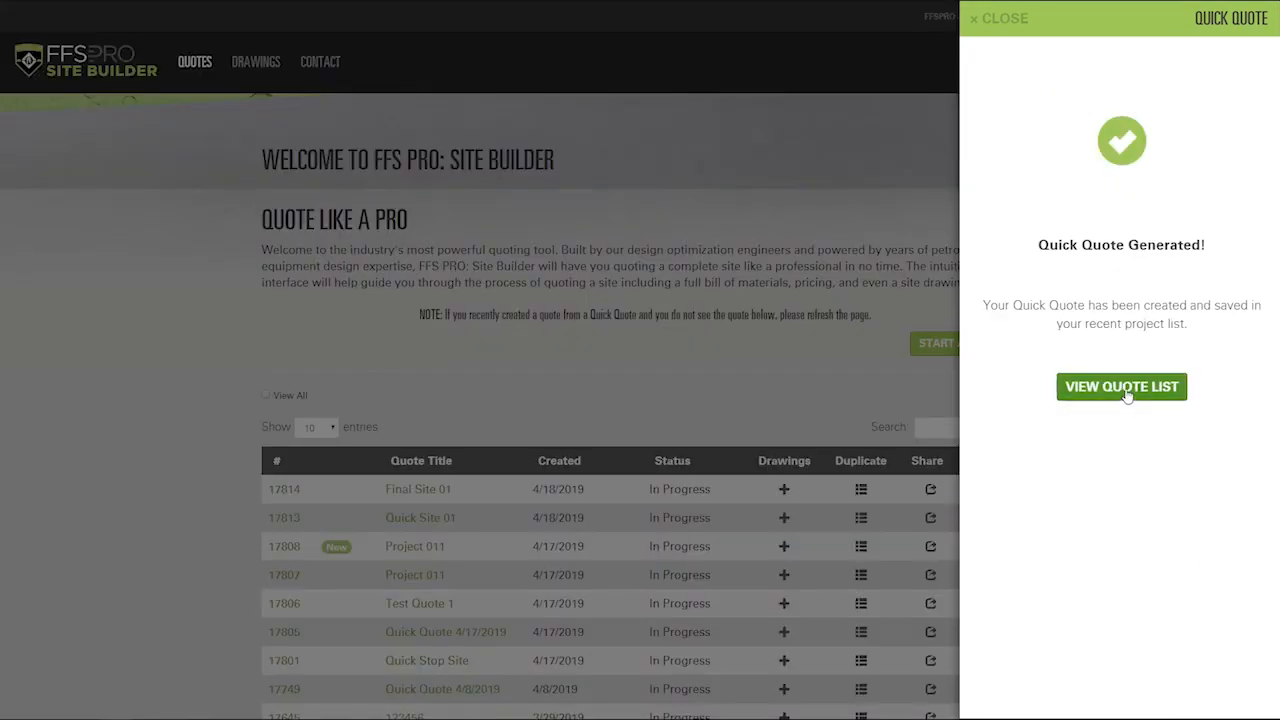
click(1127, 392)
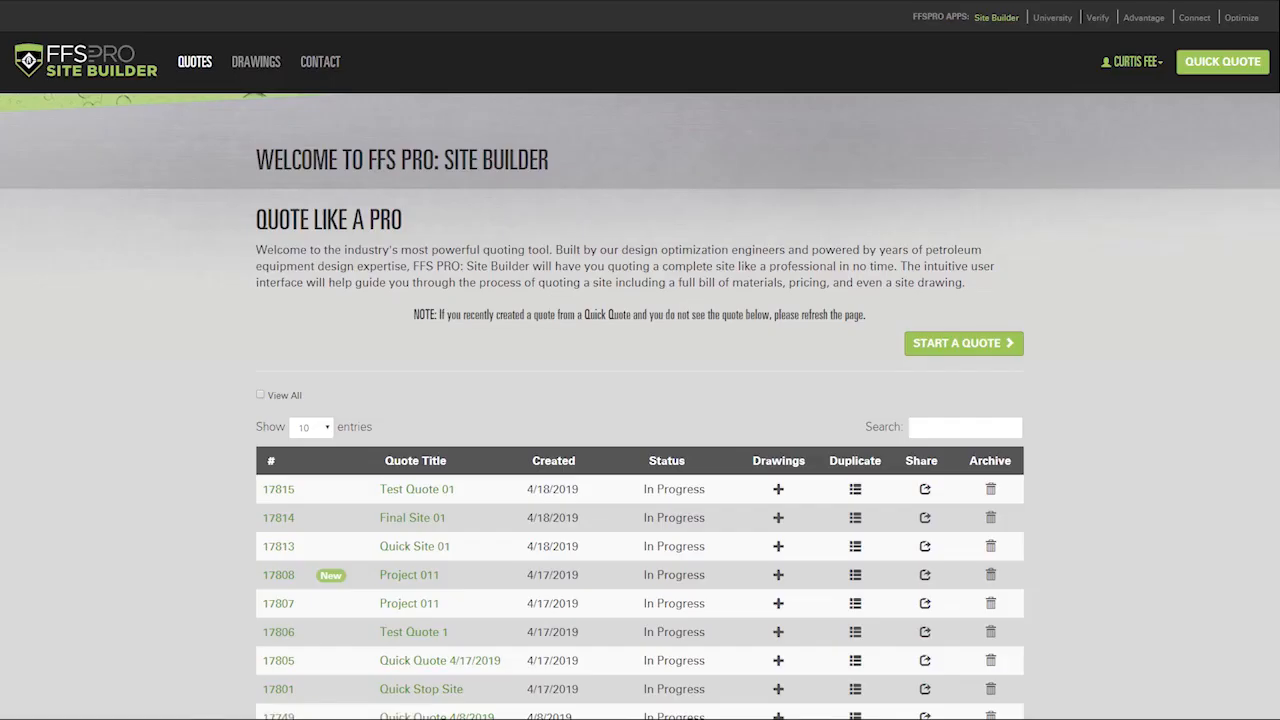
click(400, 493)
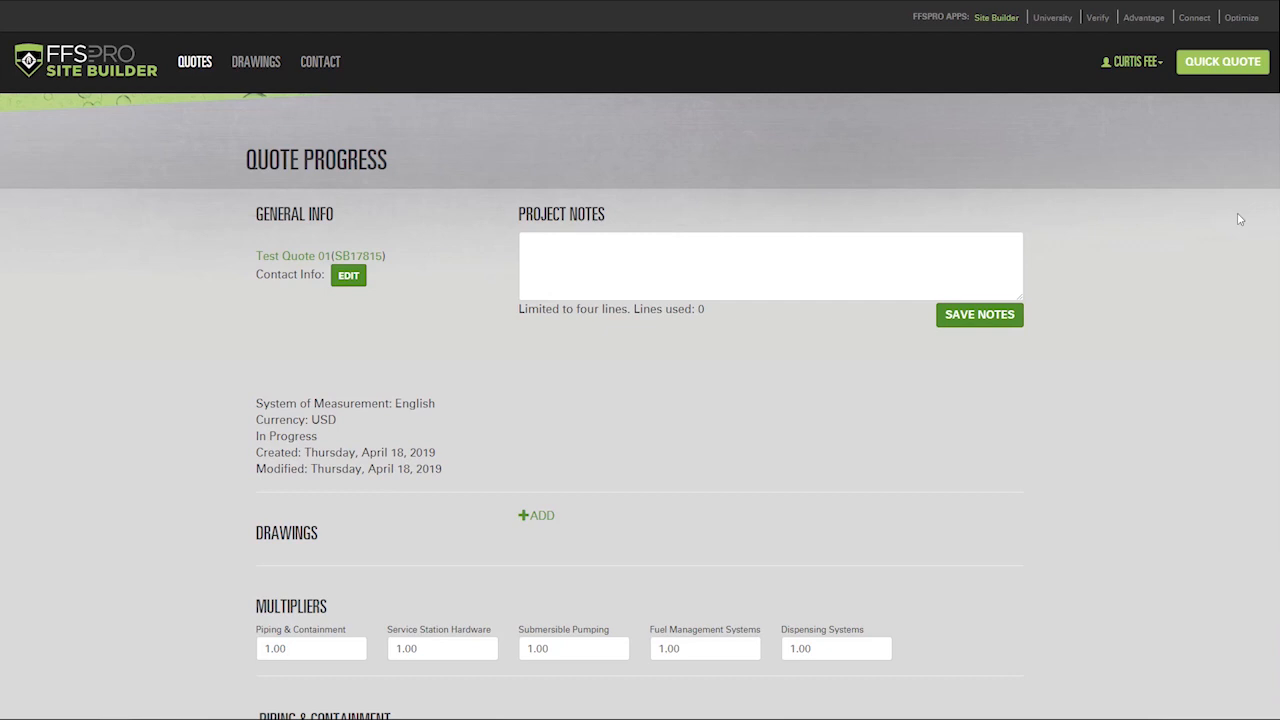
Step: Start a new quote named 'Project 01' with Use Saved Preferences left at Yes
click(186, 66)
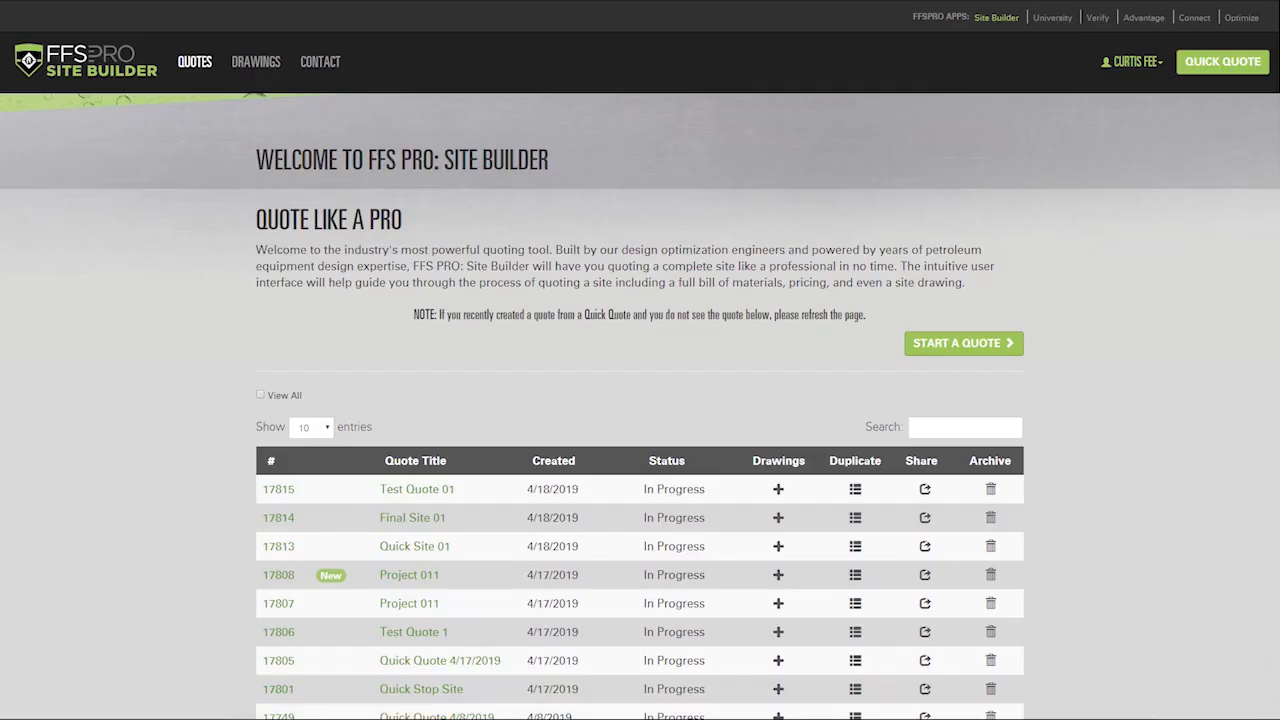
click(932, 350)
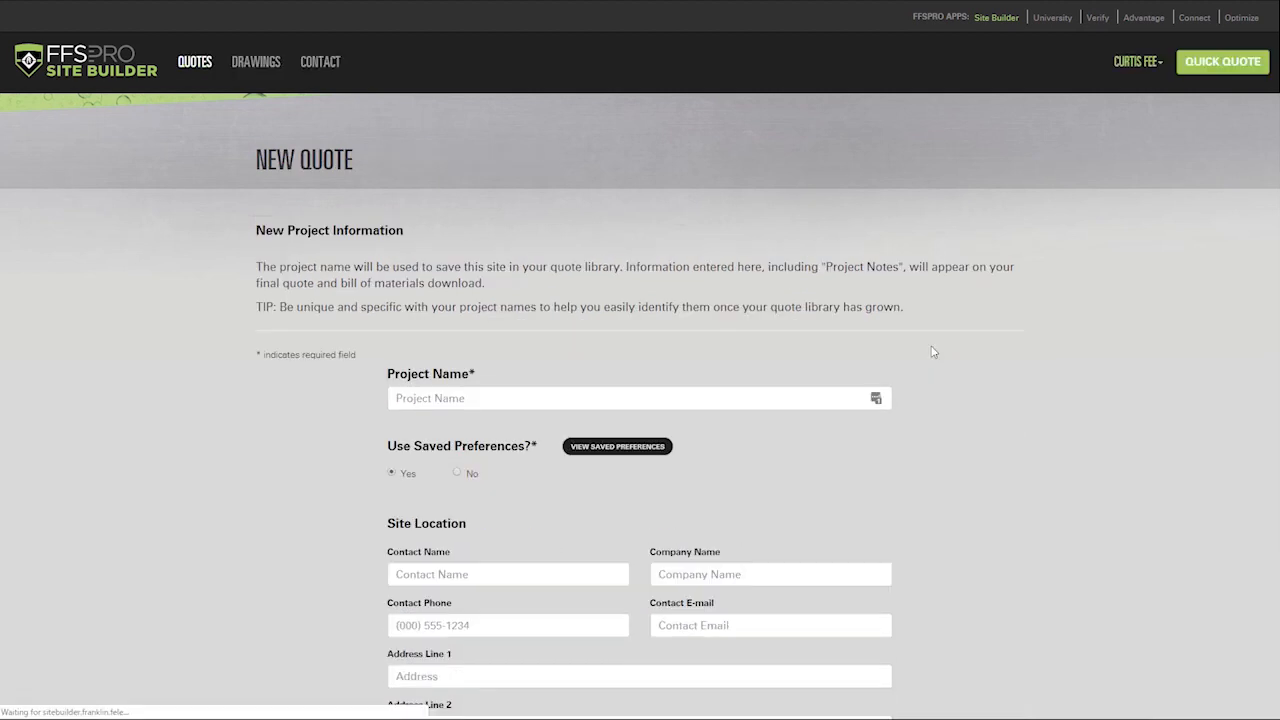
click(602, 396)
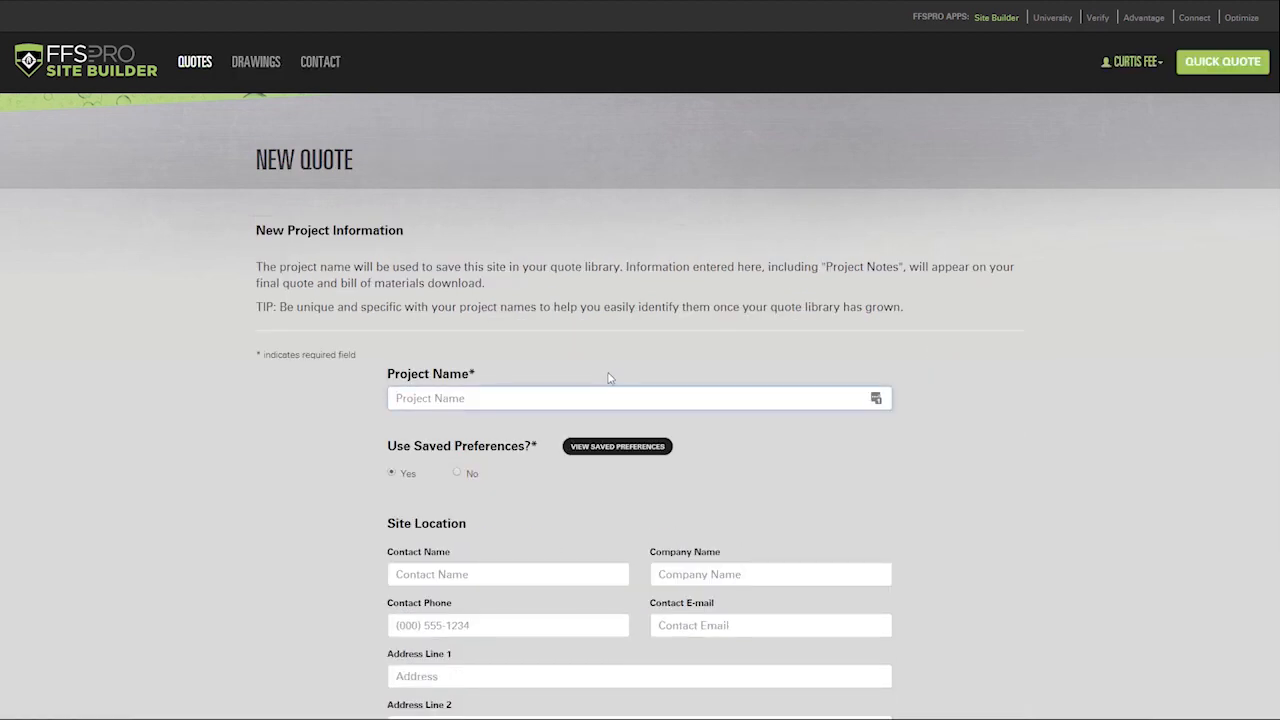
text(Project 01)
click(592, 448)
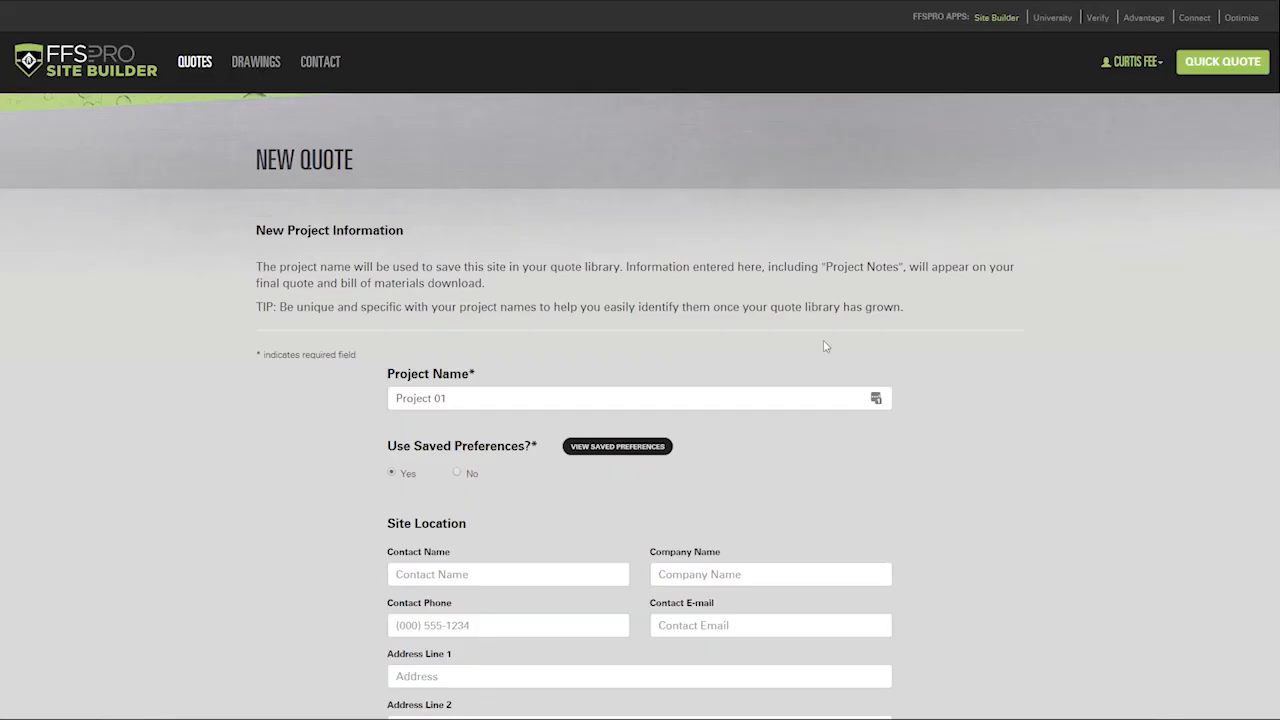
click(457, 474)
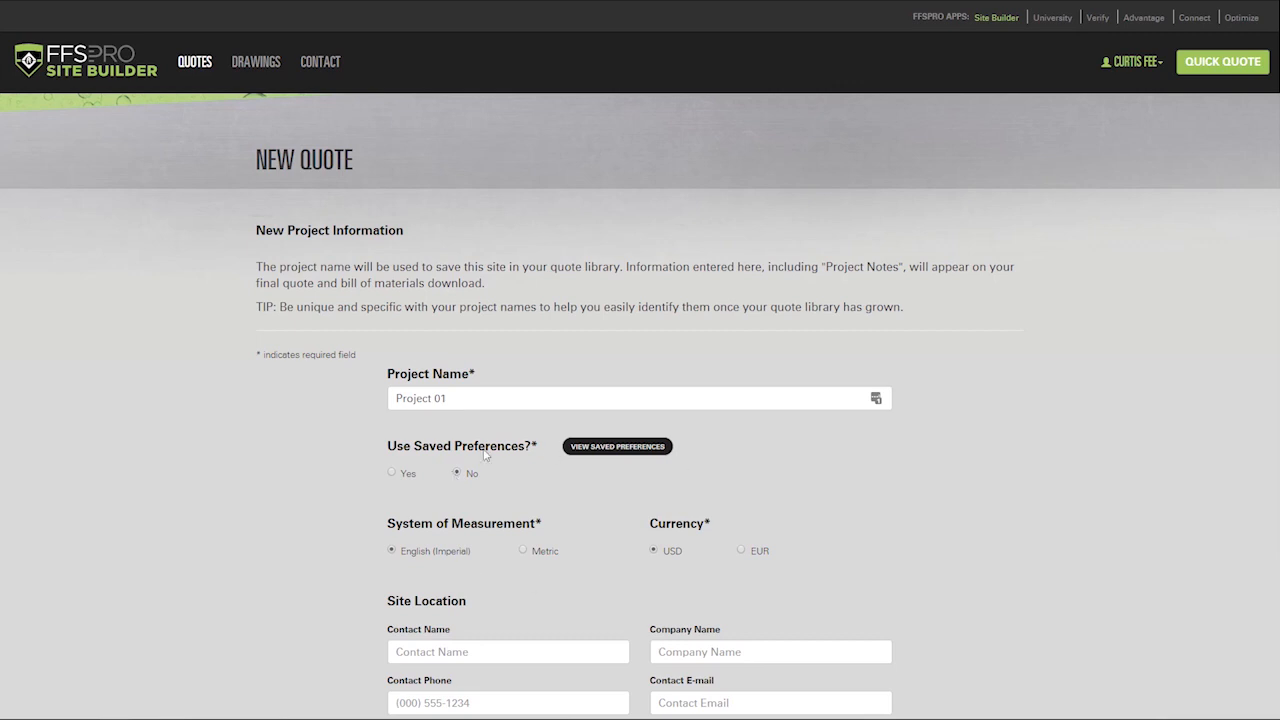
click(392, 474)
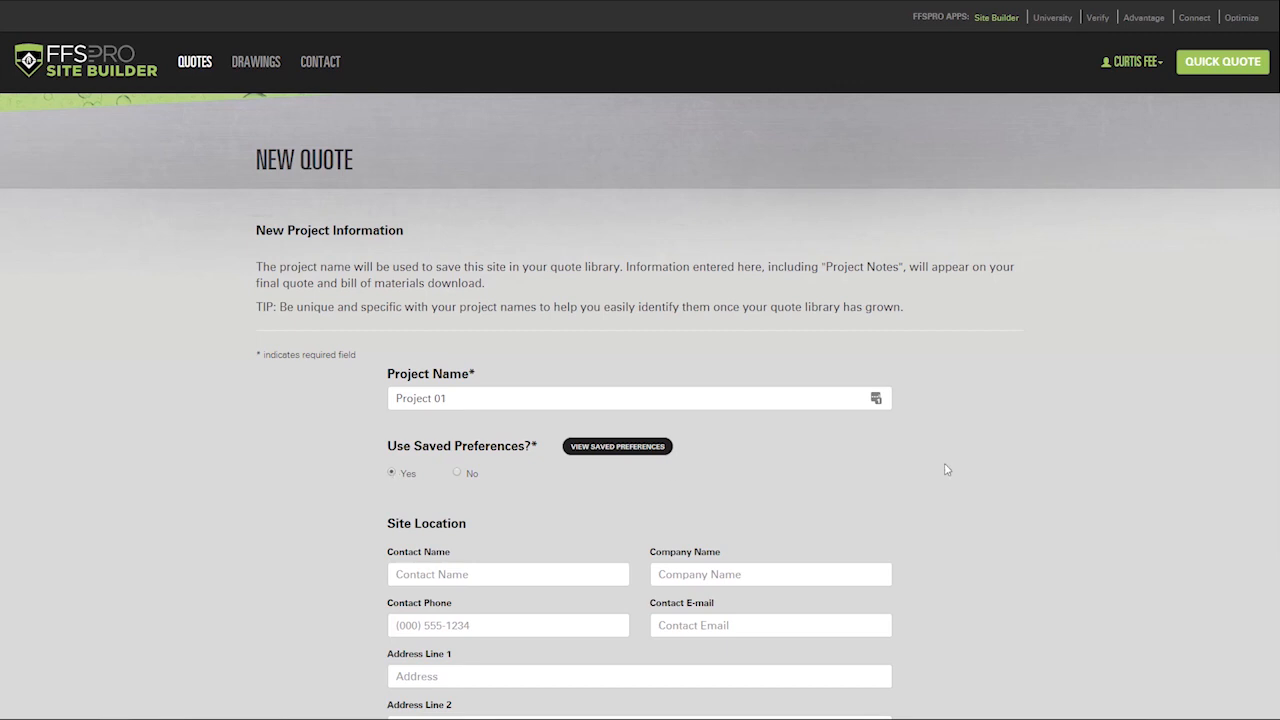
scroll(957, 412, down, 1)
scroll(957, 412, down, 5)
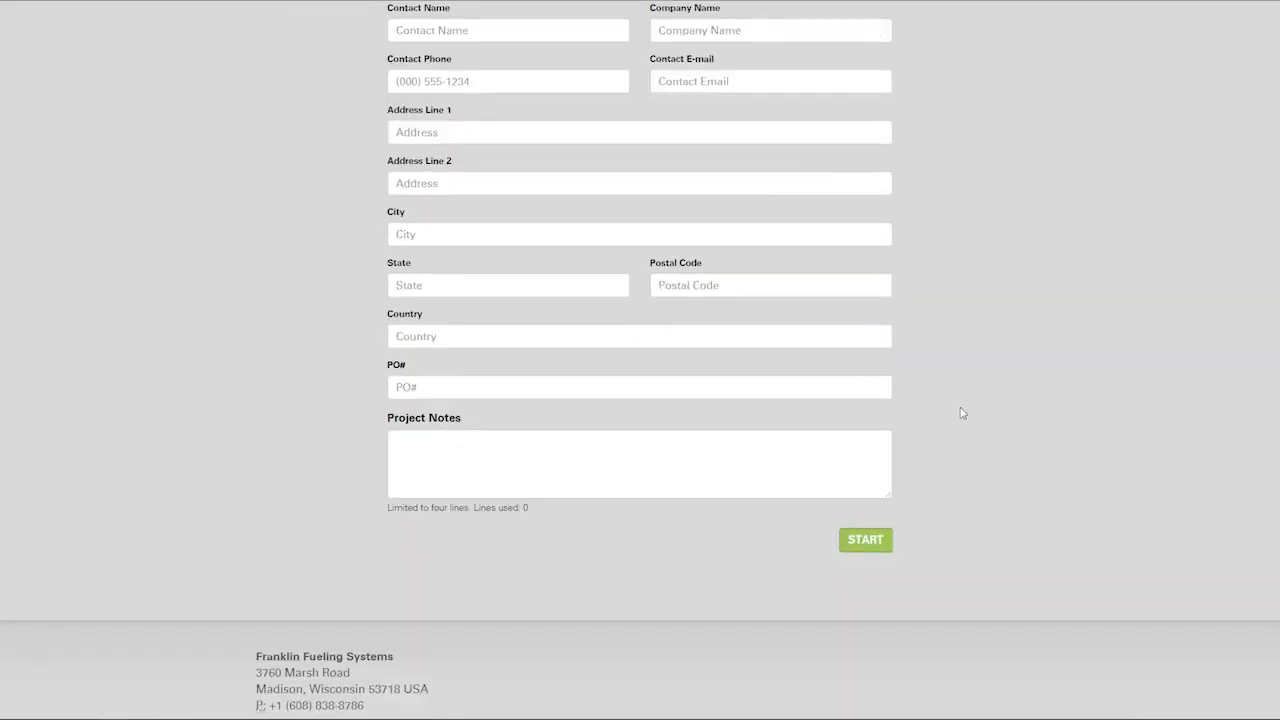
Step: Create the Project 01 quote and begin its Piping & Containment section
click(860, 541)
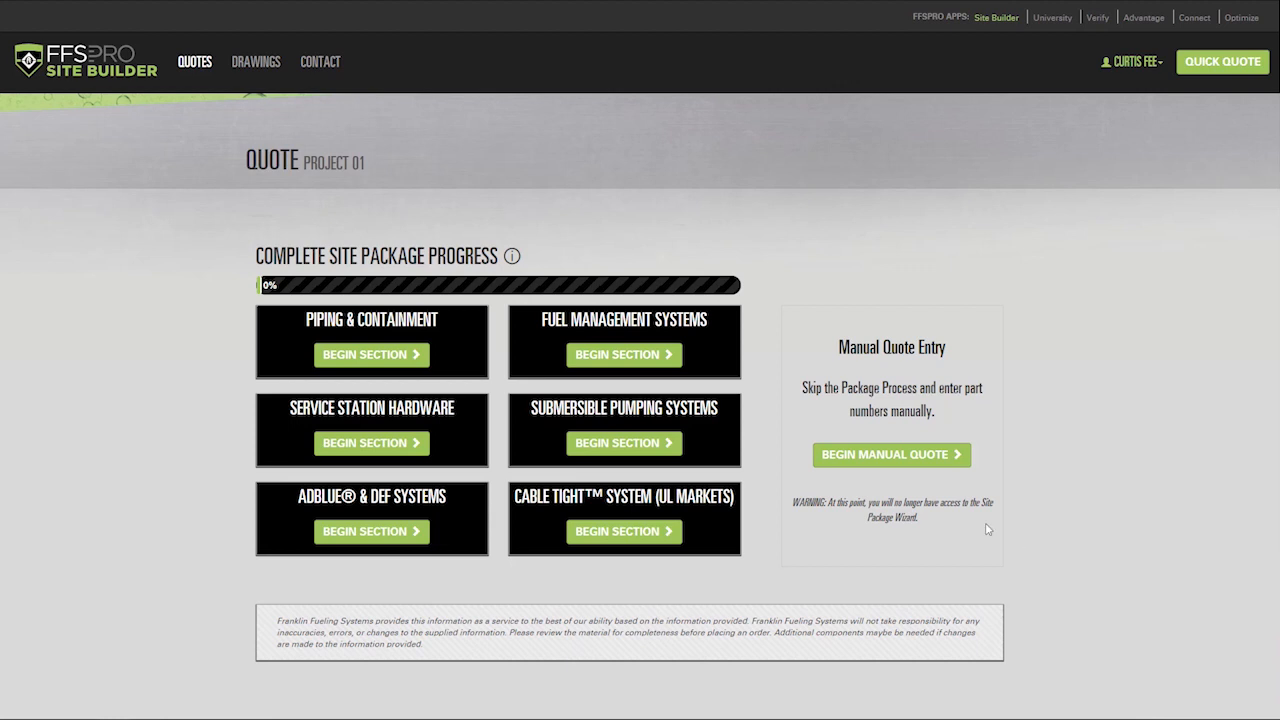
click(393, 364)
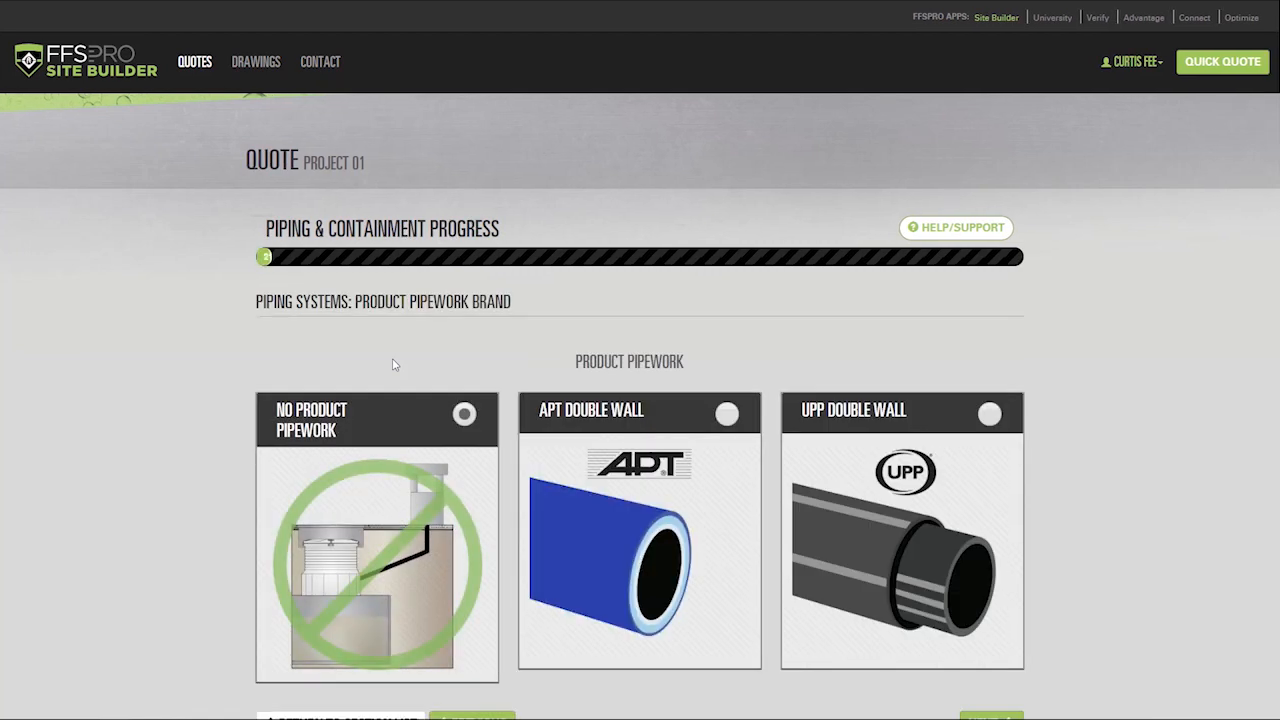
click(976, 233)
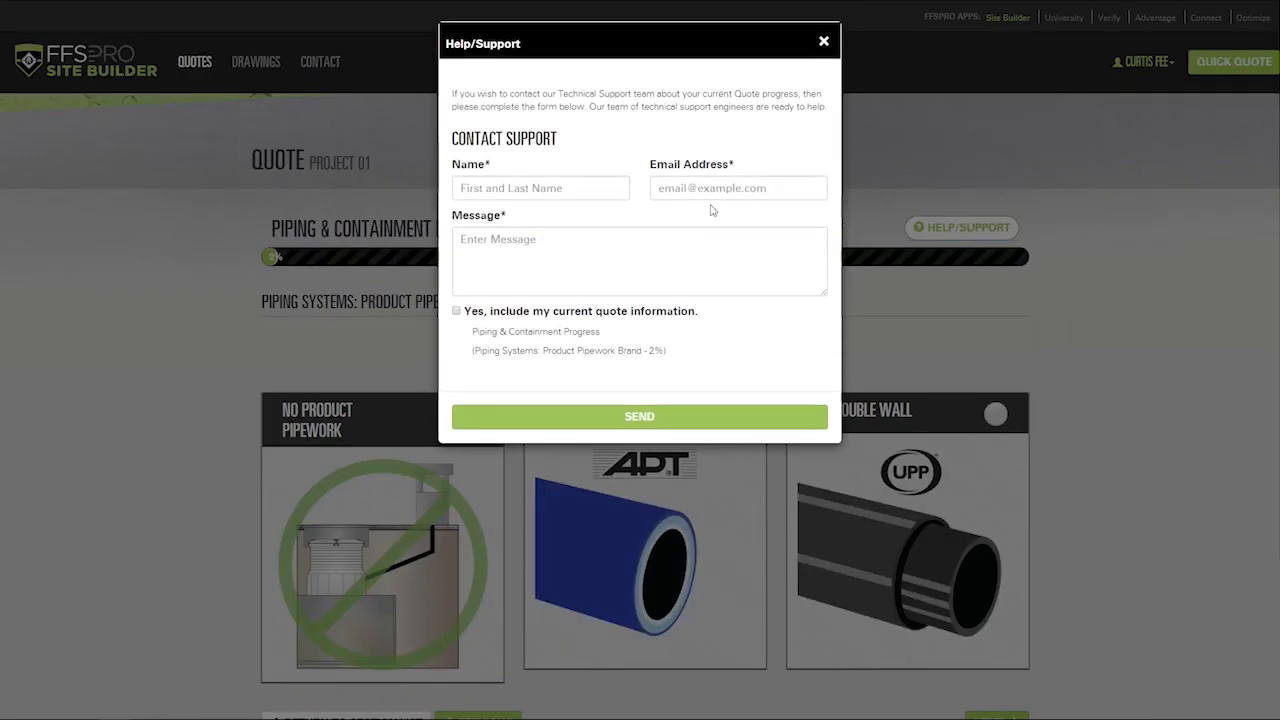
click(456, 311)
drag(470, 351, 600, 363)
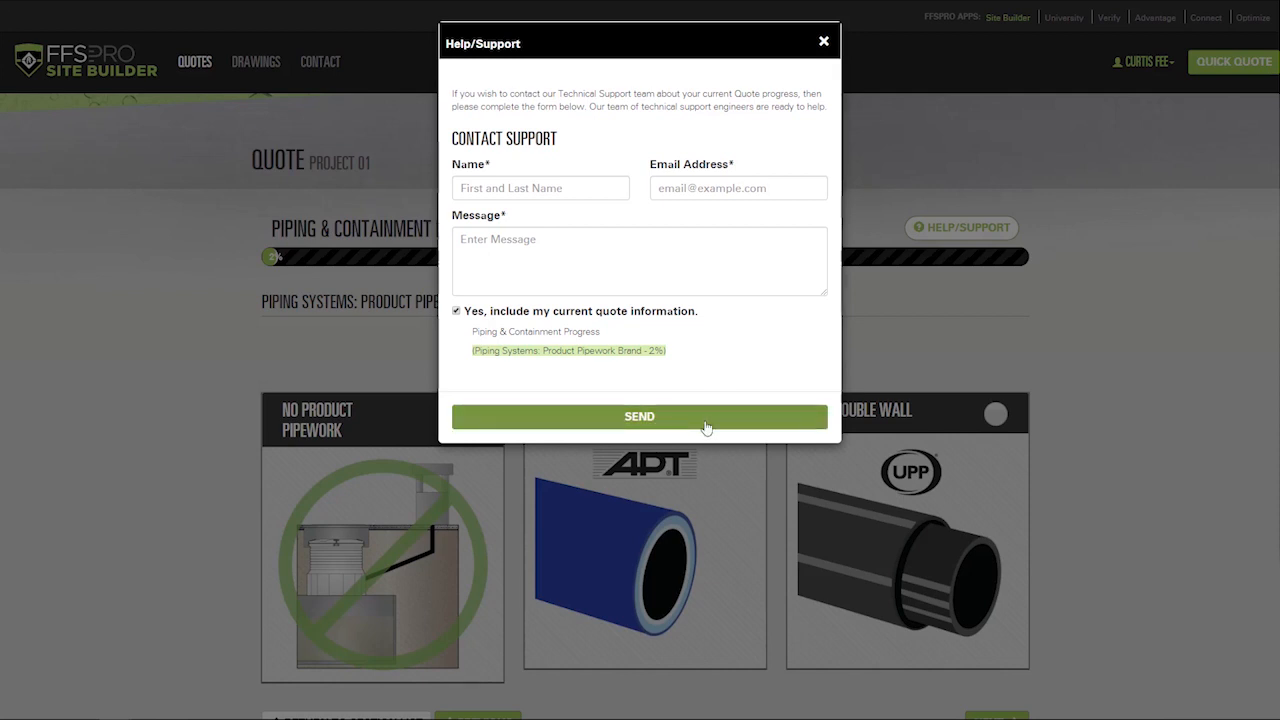
click(823, 41)
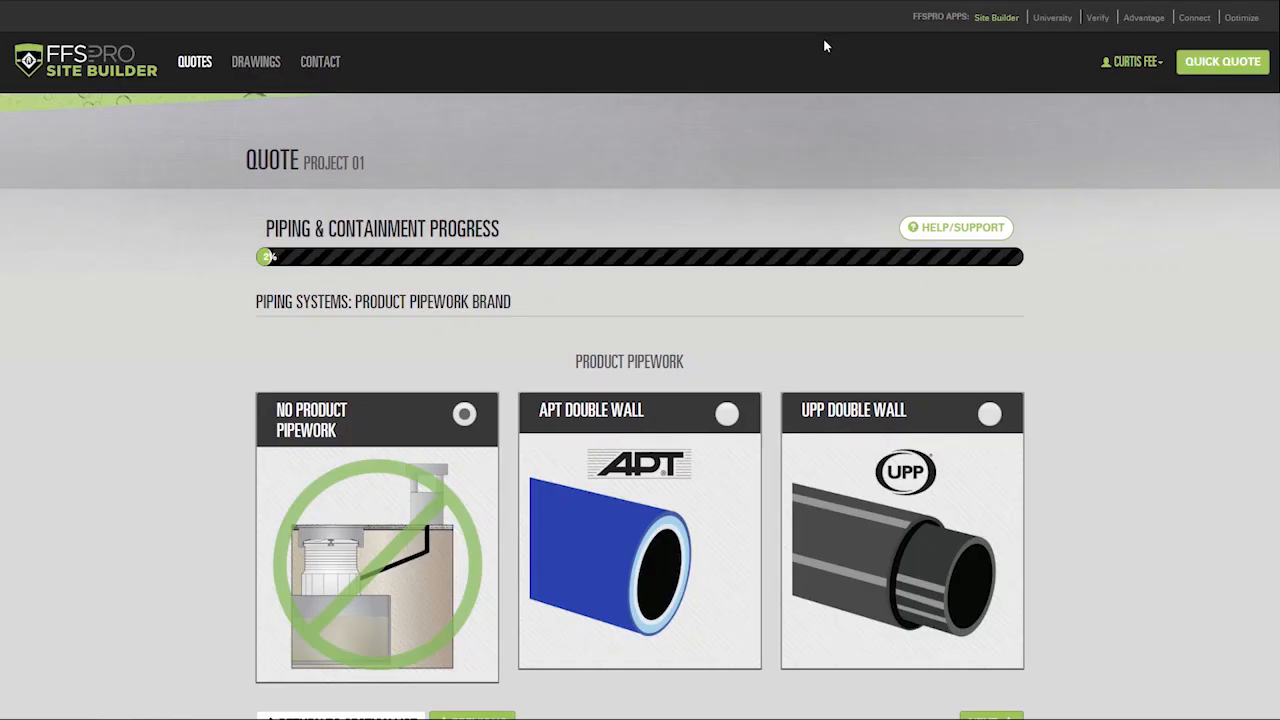
Step: From the quotes list, try sharing Project 01 (row 17816) with a user's e-mail address
click(196, 64)
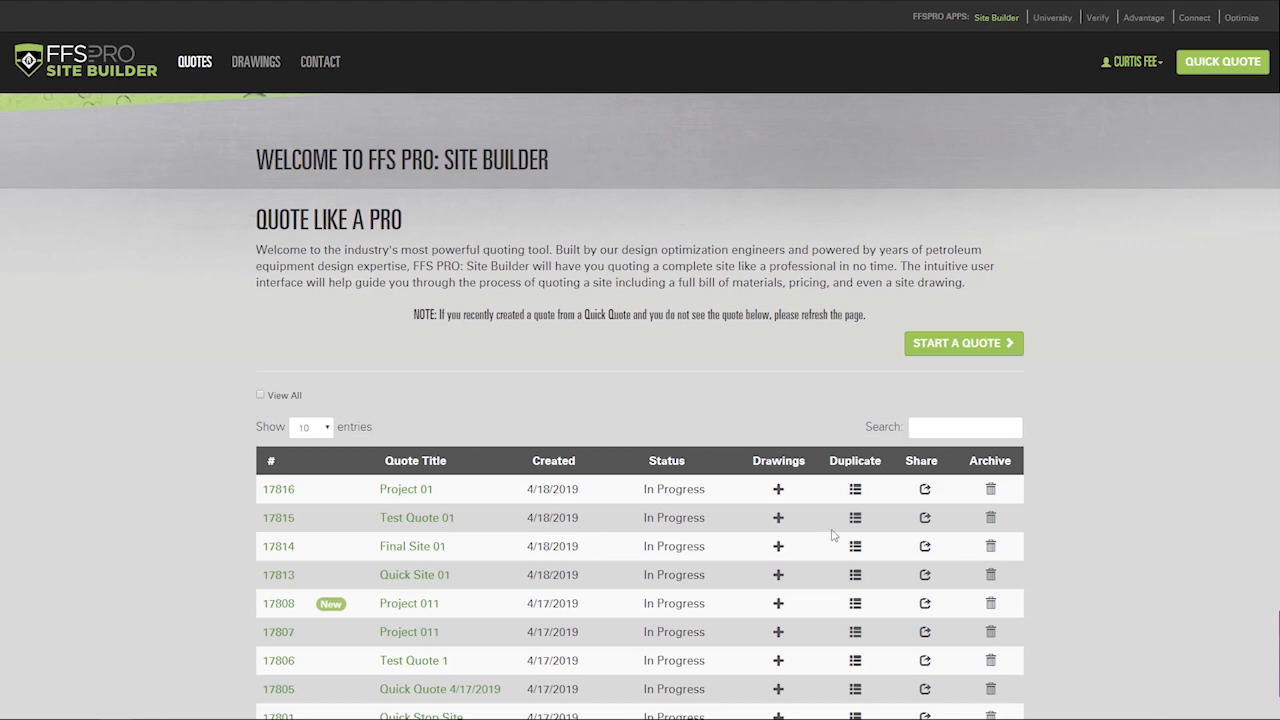
click(925, 490)
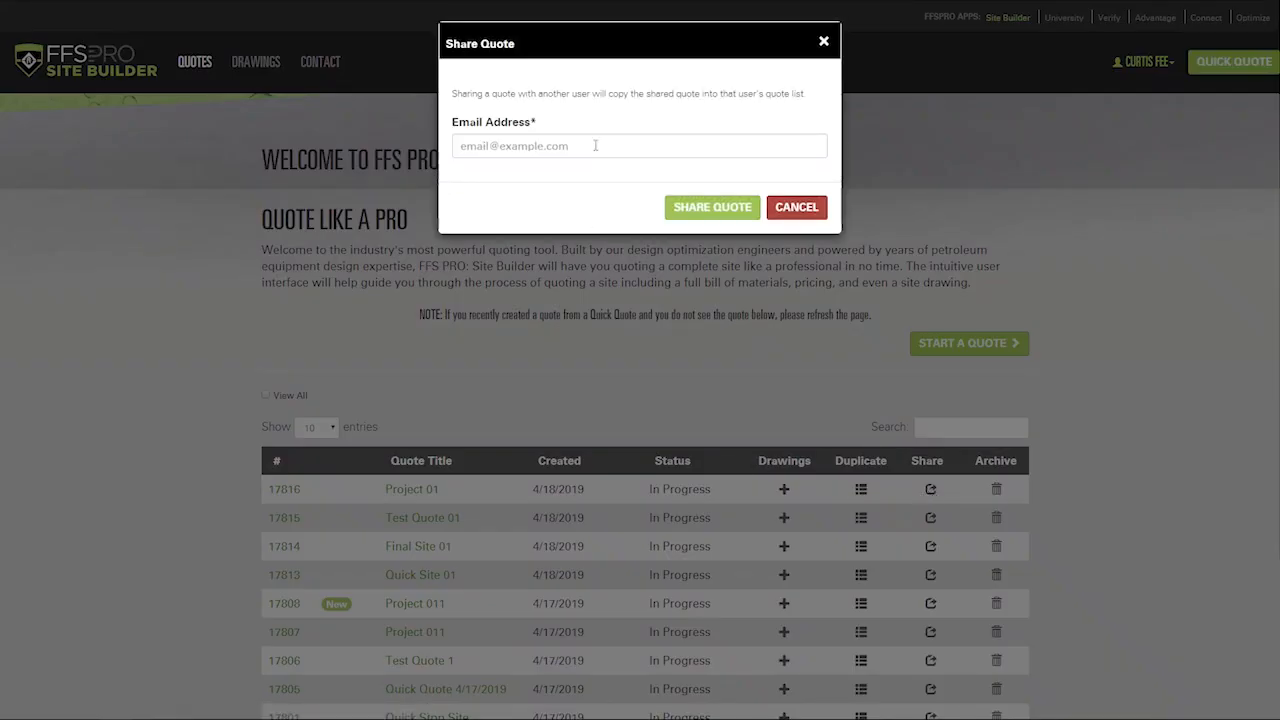
click(600, 141)
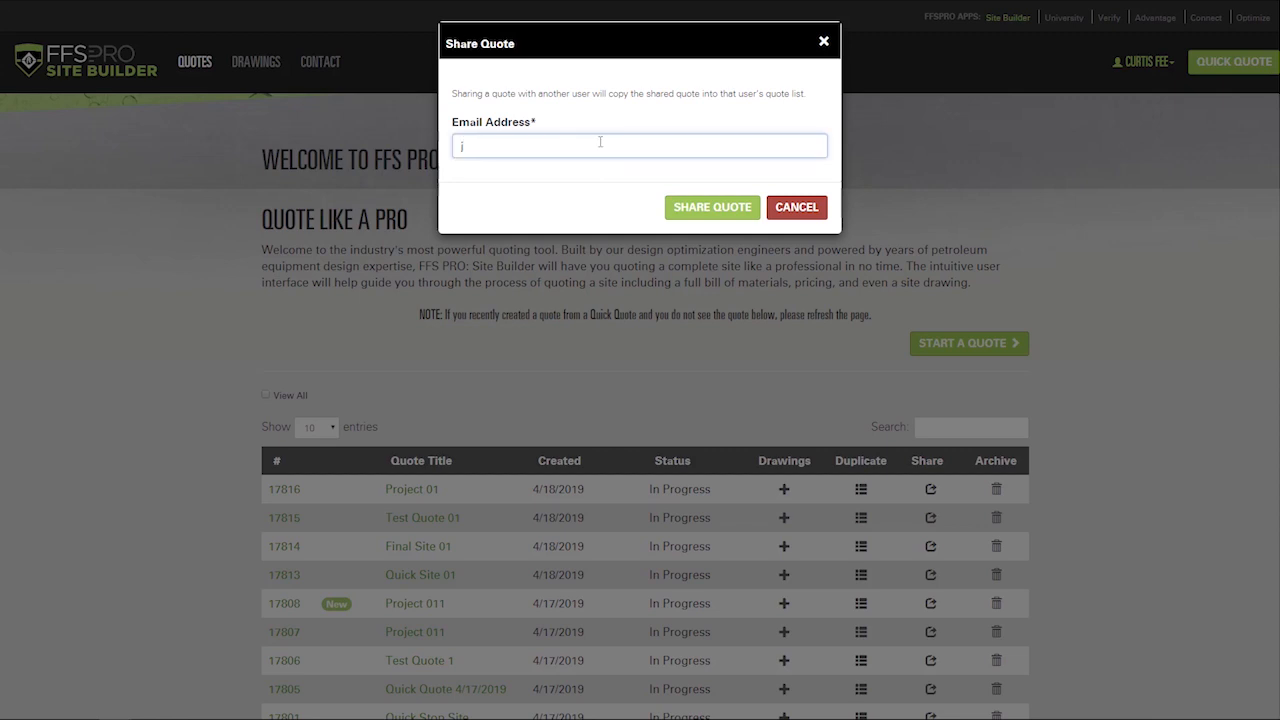
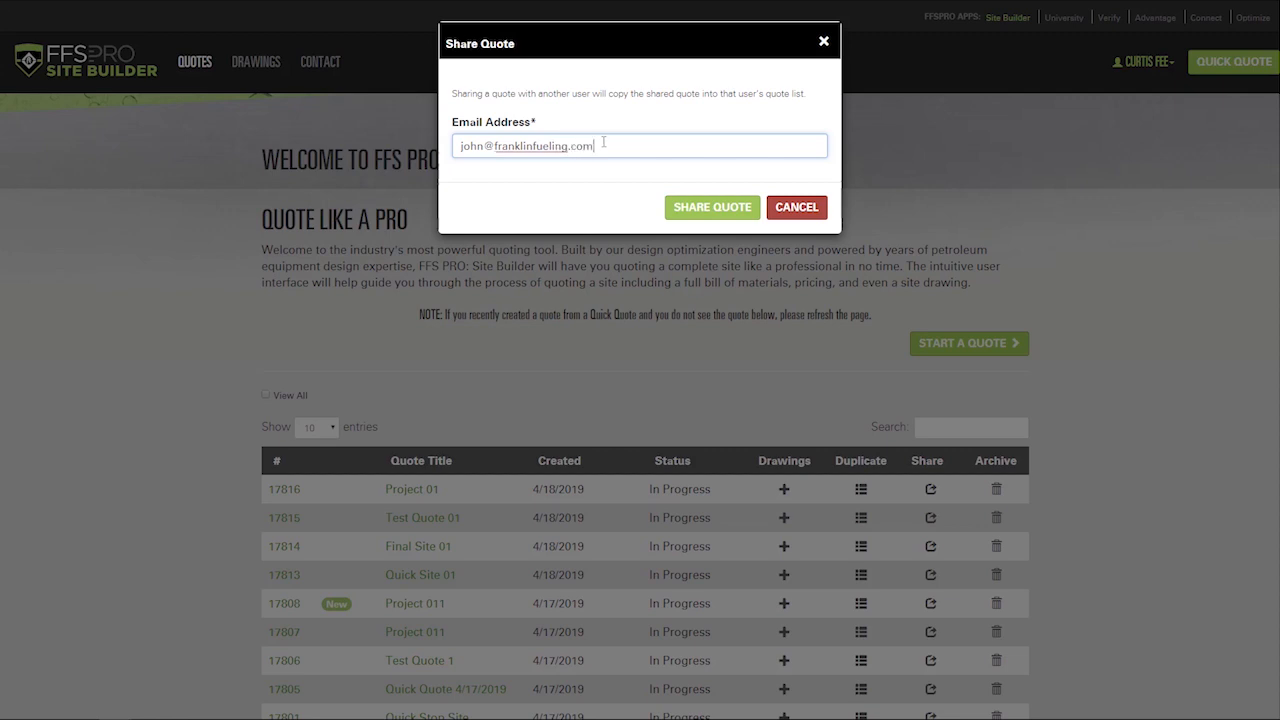
click(712, 209)
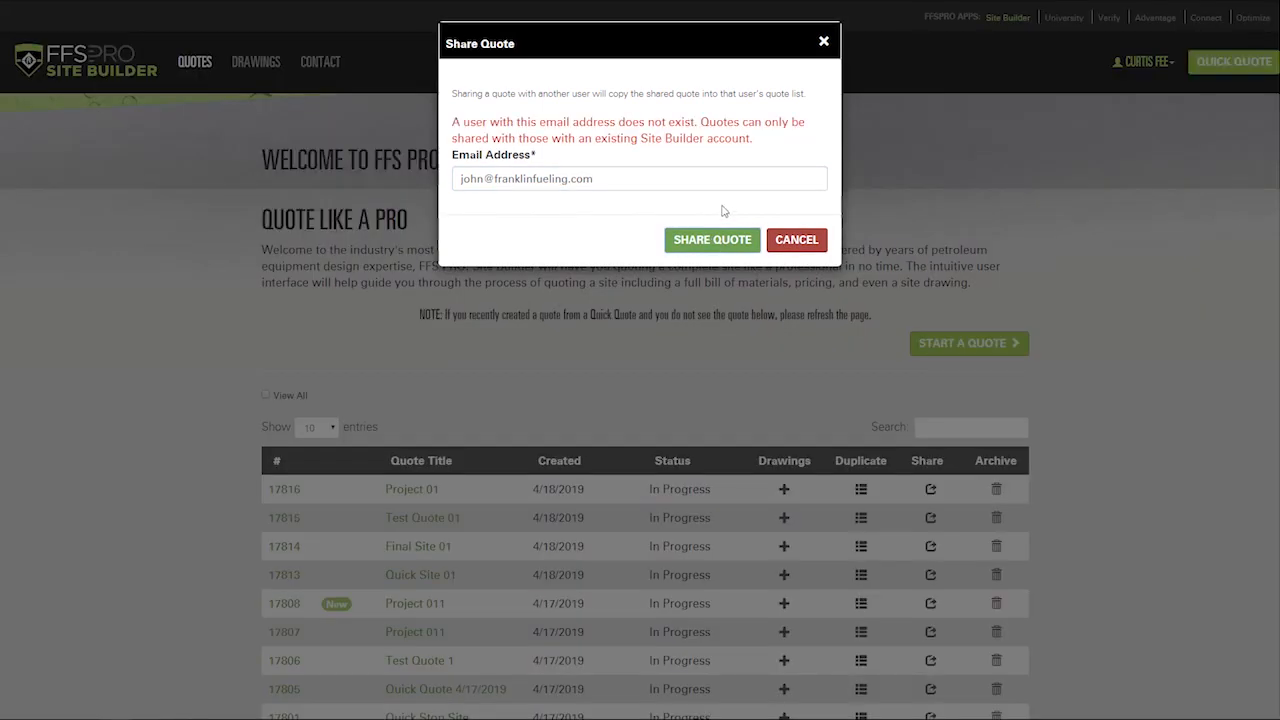
Step: Replace the rejected address with a registered user's e-mail and share the quote
key(ctrl+a)
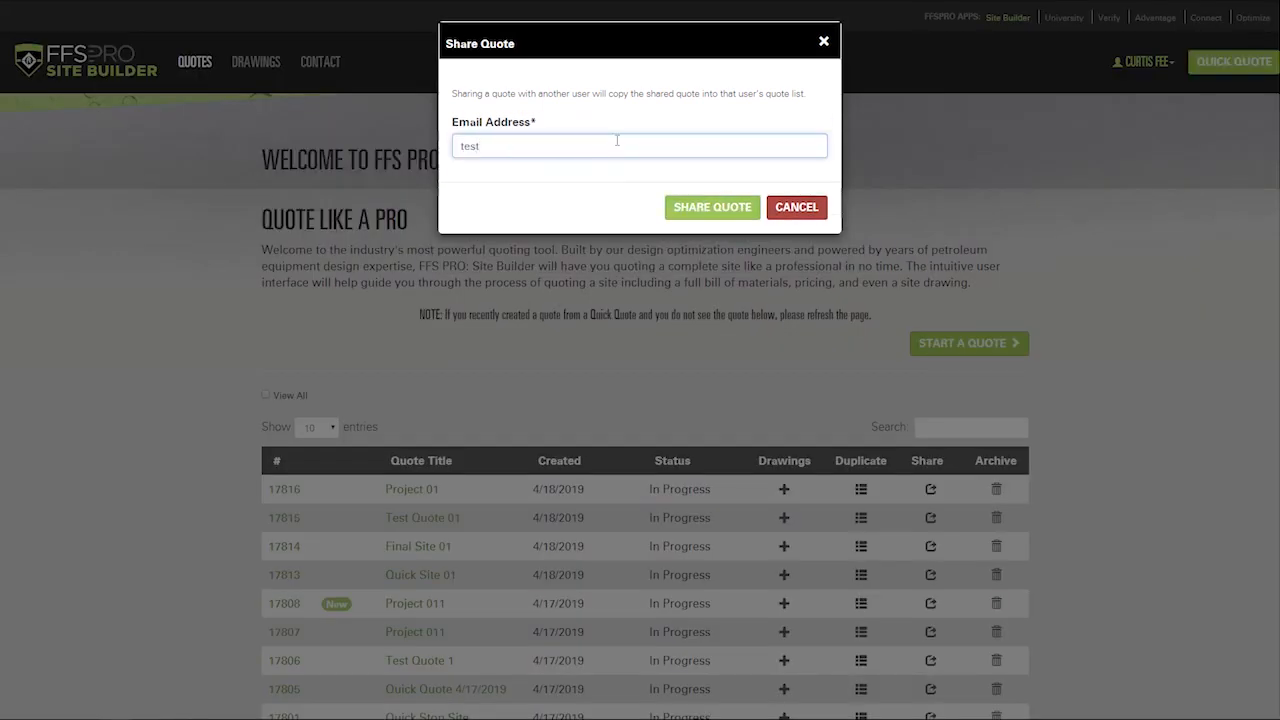
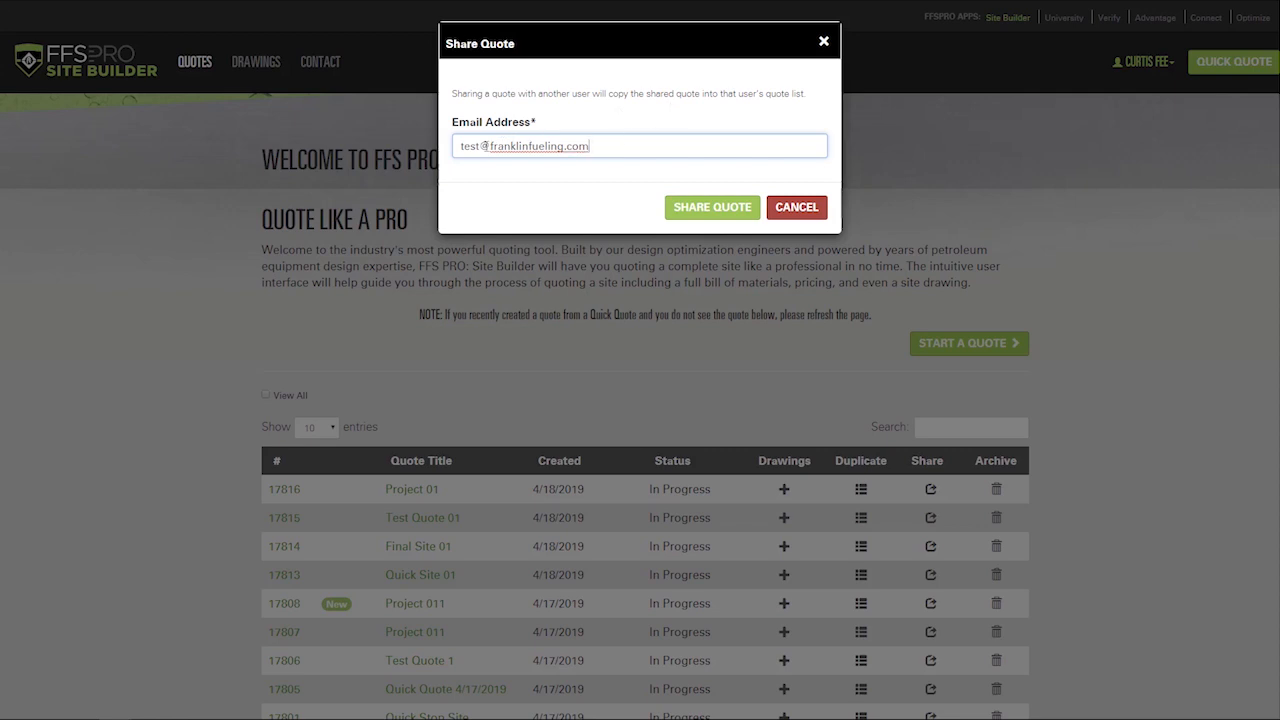
click(716, 209)
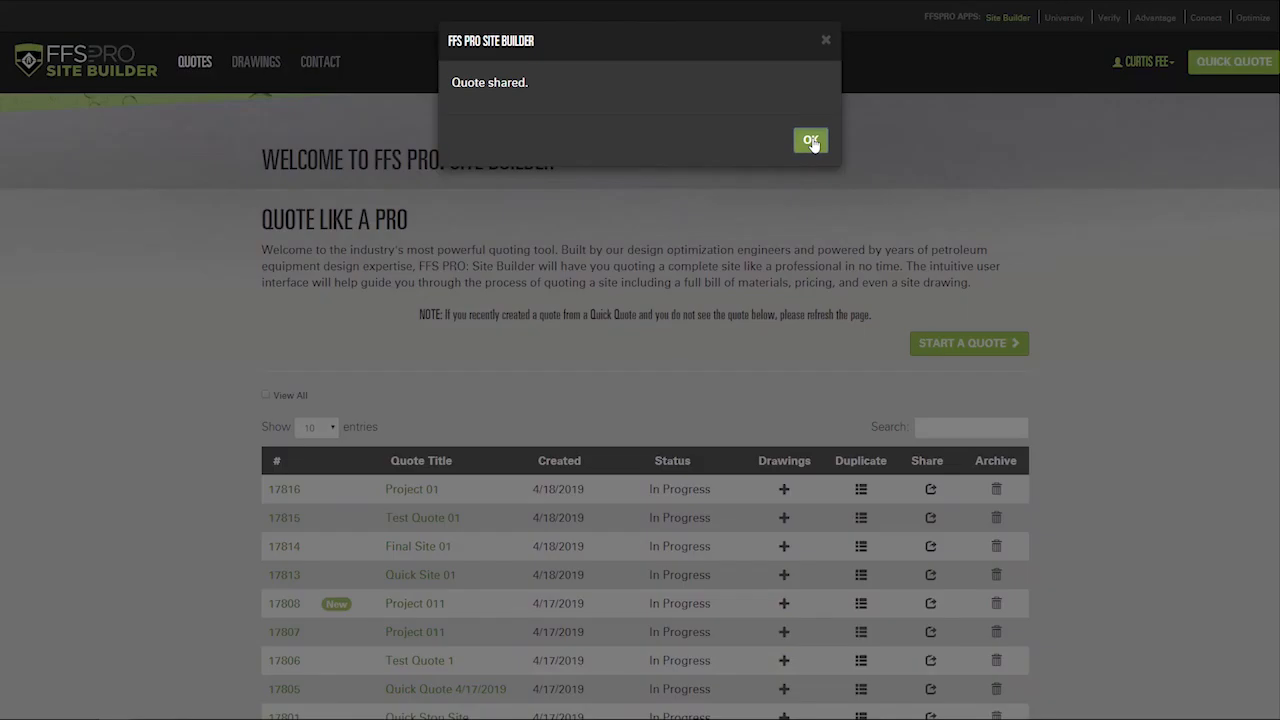
click(811, 141)
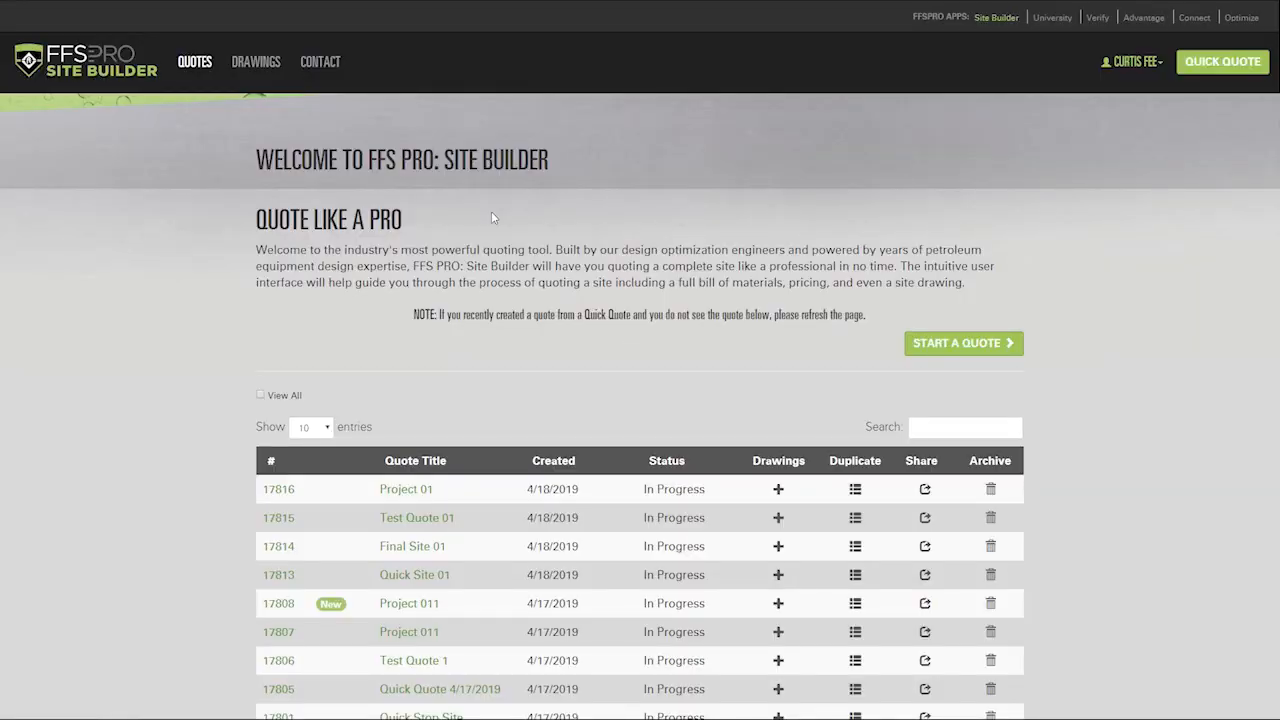
Step: Reload the list, open Project 01 (17819) and switch it to a manual quote
key(F5)
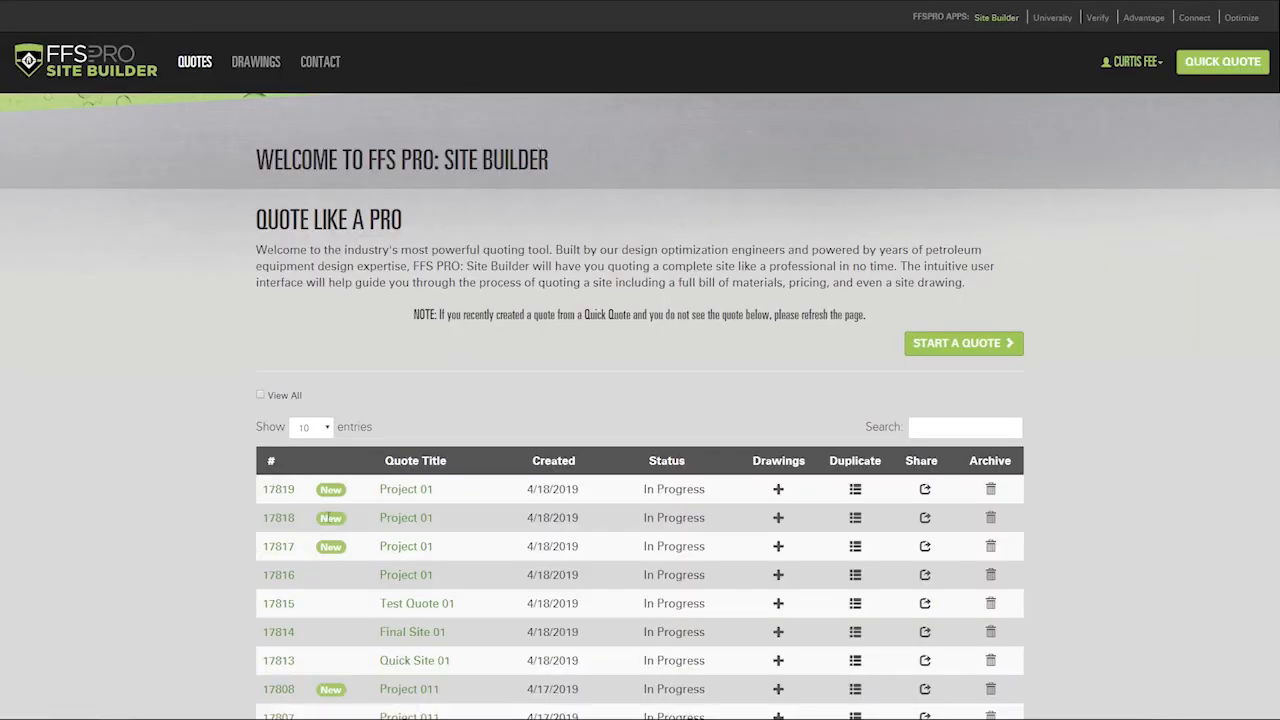
click(406, 490)
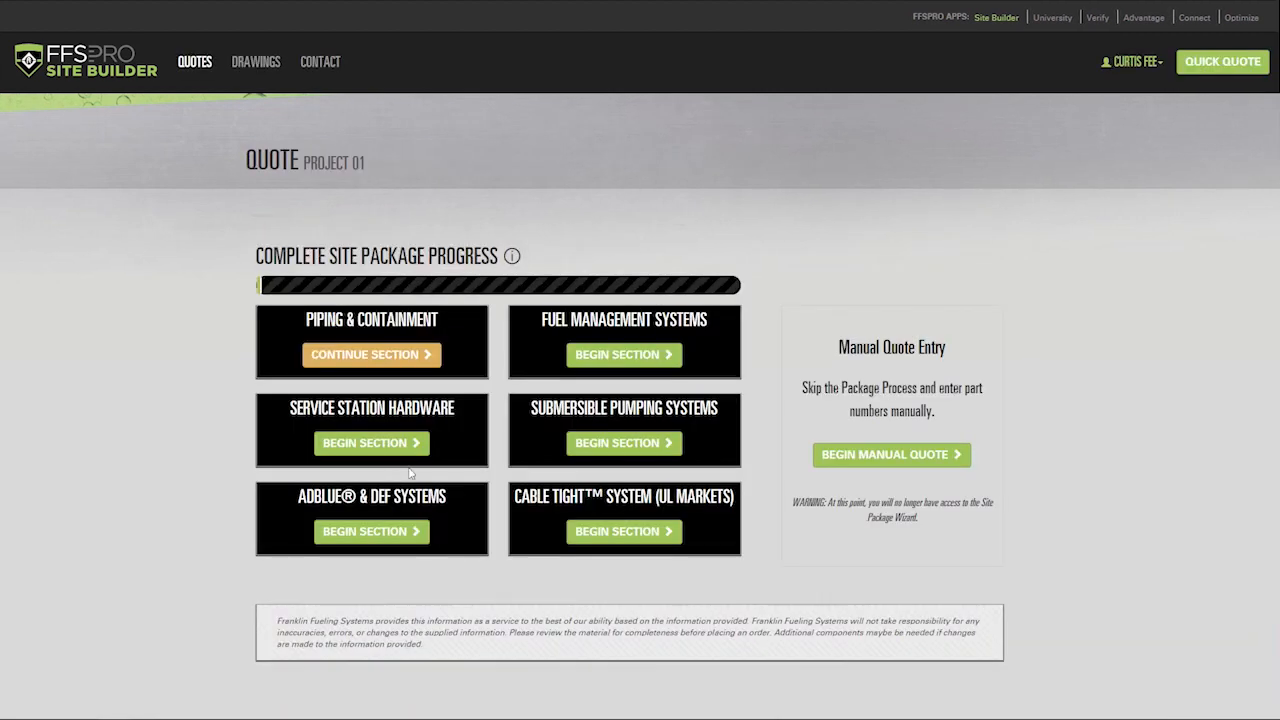
click(867, 452)
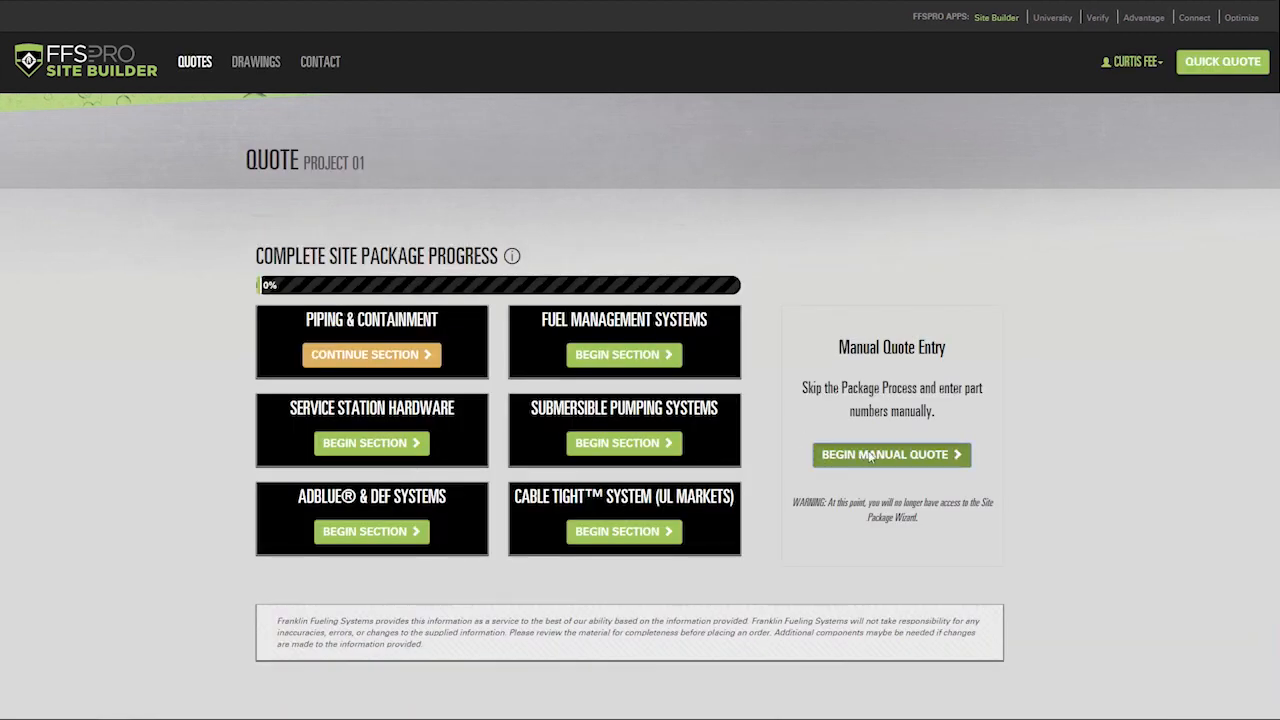
click(741, 141)
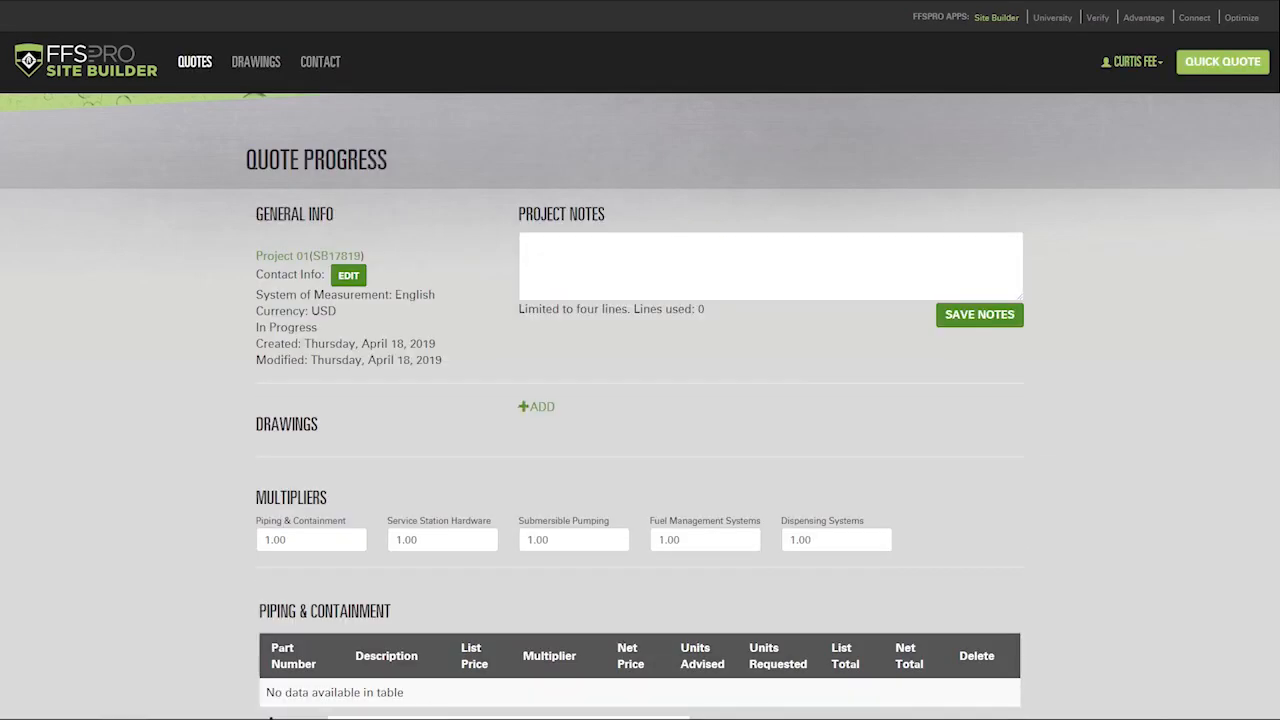
Step: Open and cancel the Share Quote dialog, then return to the quotes list
scroll(268, 714, down, 12)
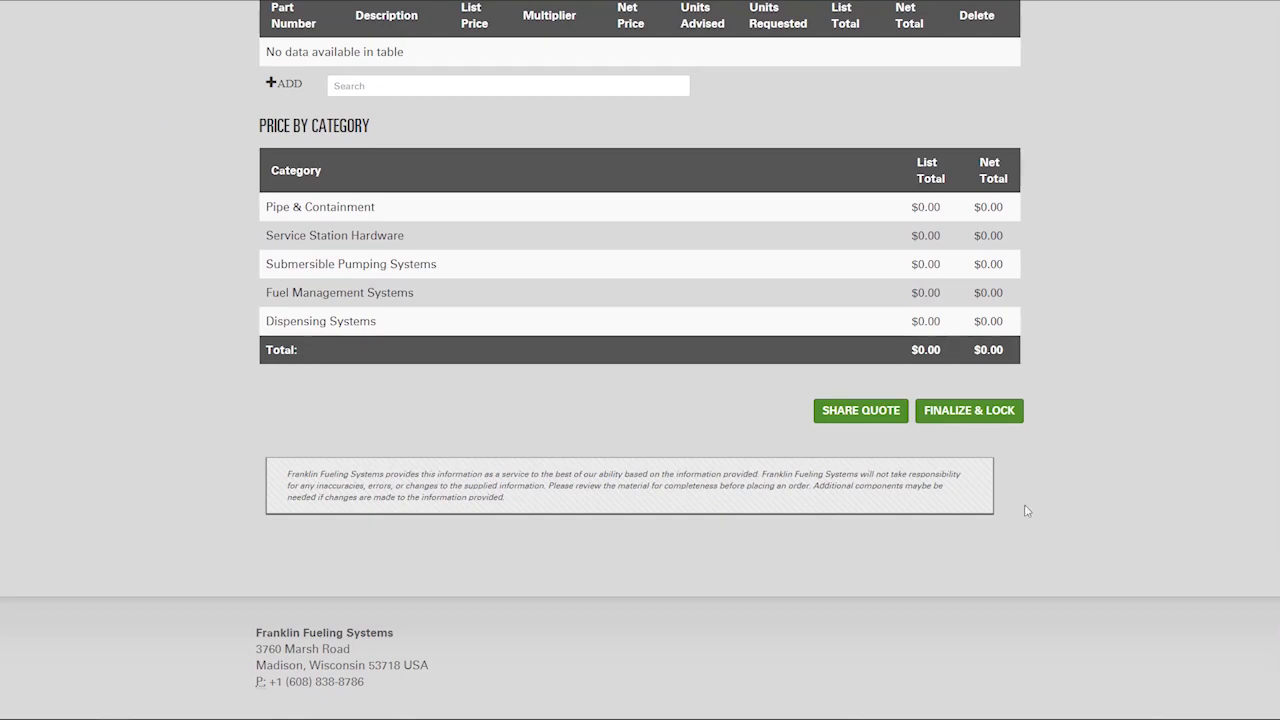
click(871, 412)
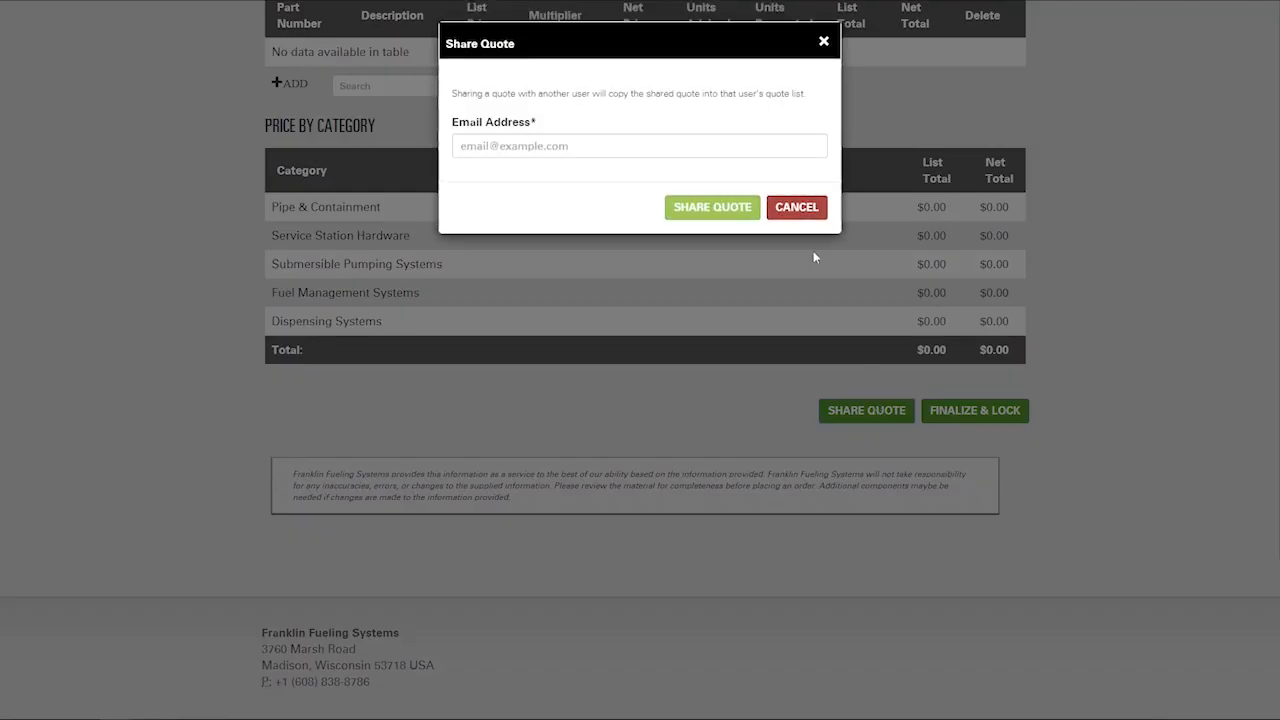
click(795, 207)
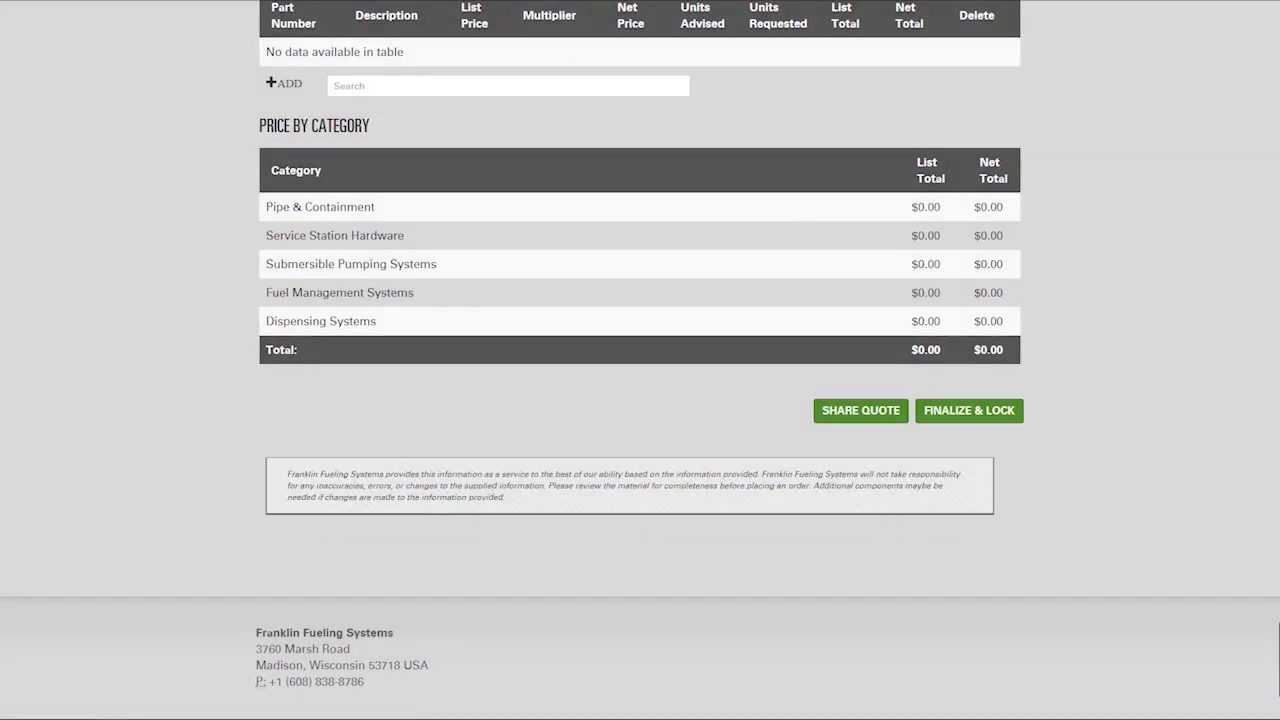
scroll(640, 360, up, 12)
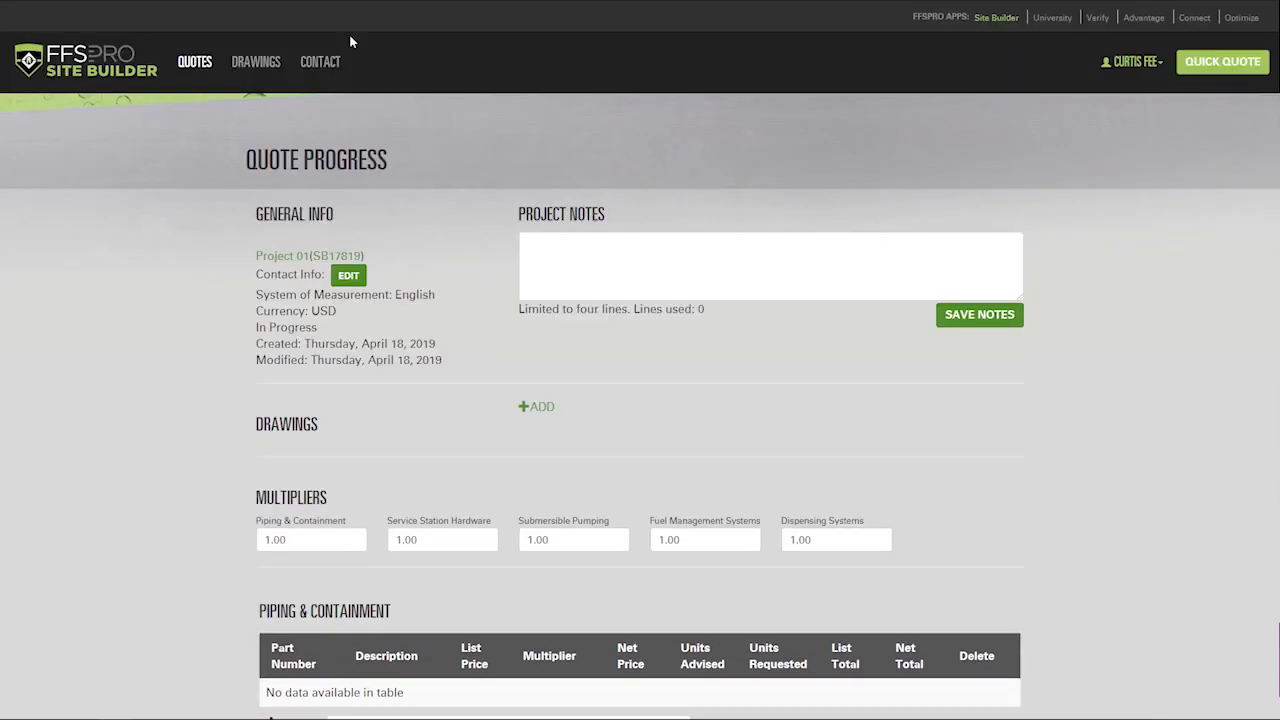
click(197, 64)
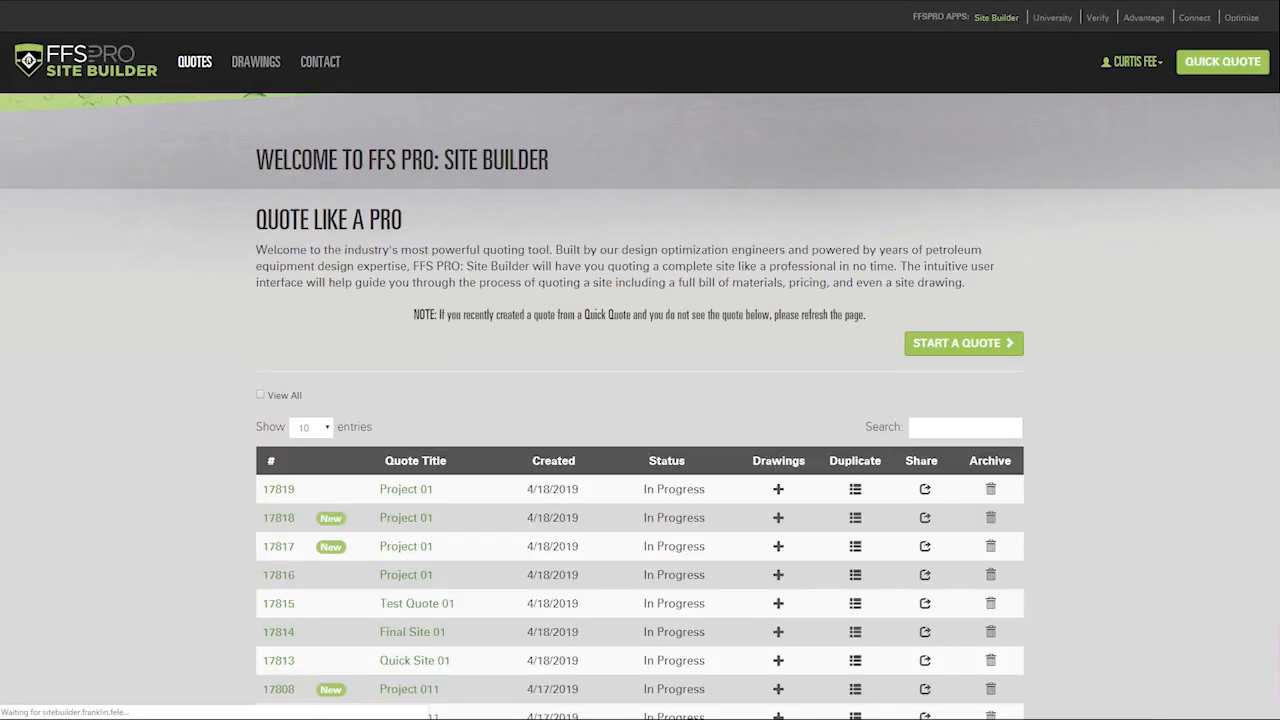